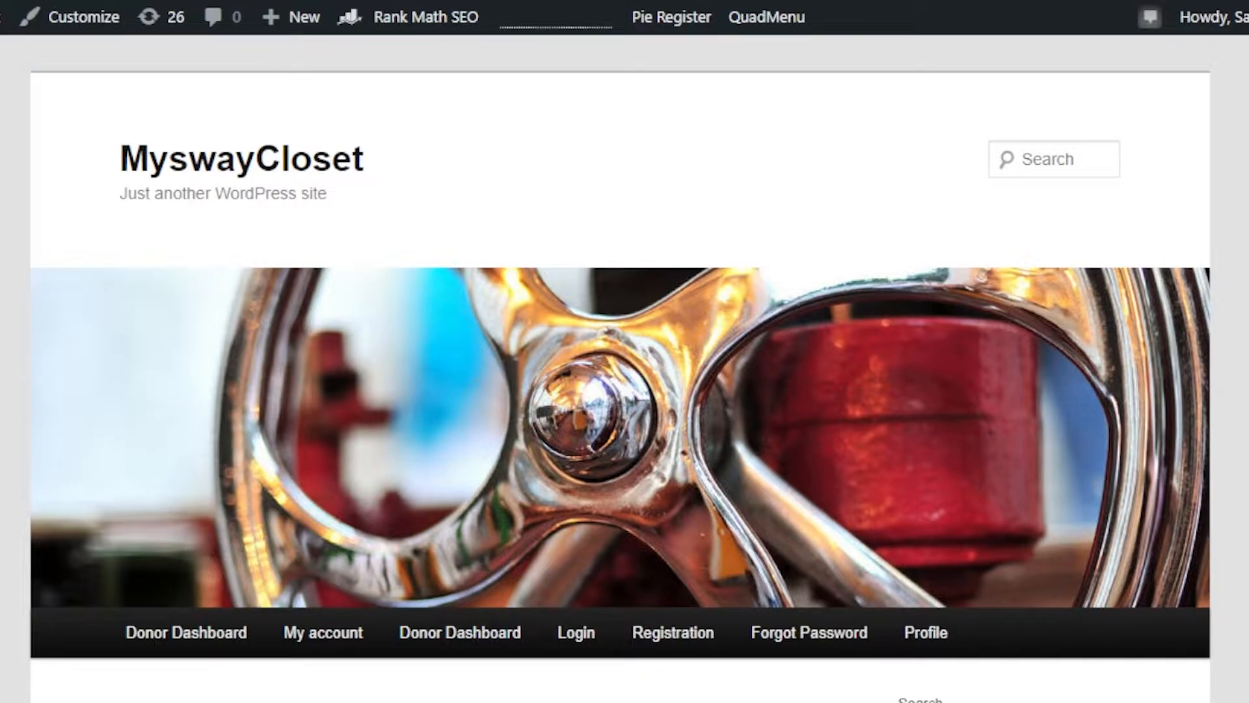
Step: Open the admin dashboard of the MyswayCloset site
scroll(624, 364, down, 20)
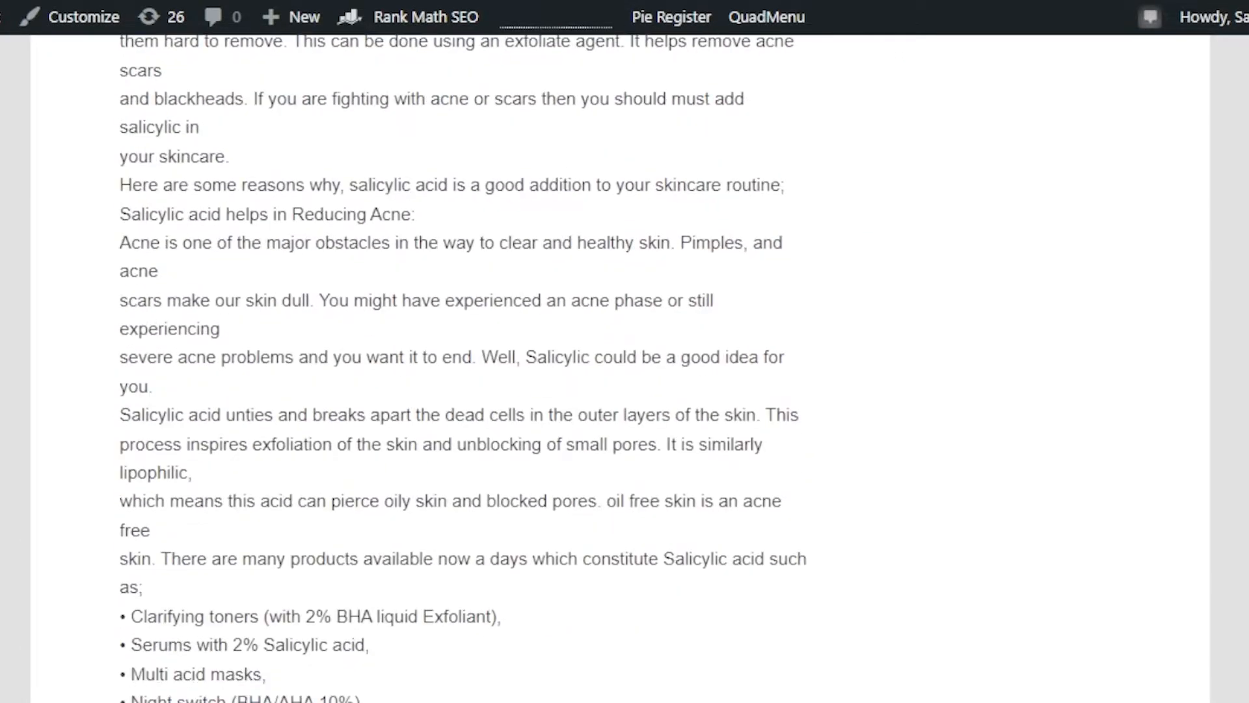
scroll(625, 365, up, 20)
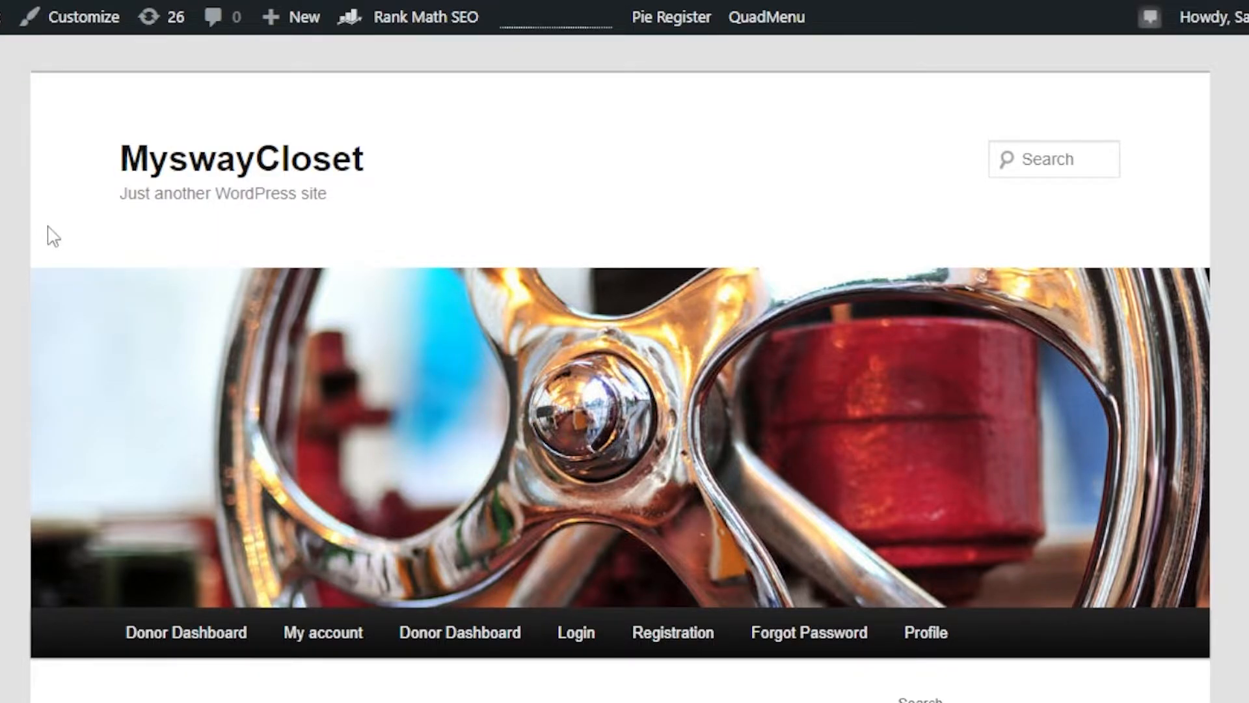
scroll(625, 365, down, 15)
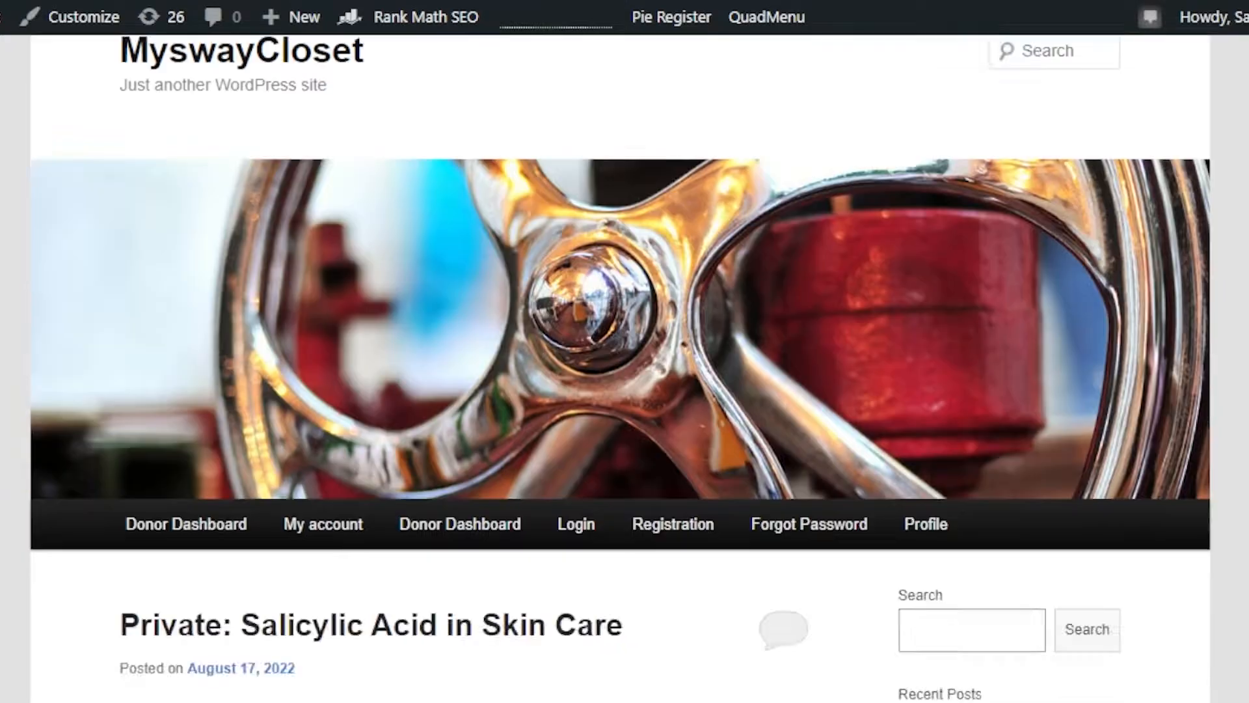
scroll(625, 364, up, 15)
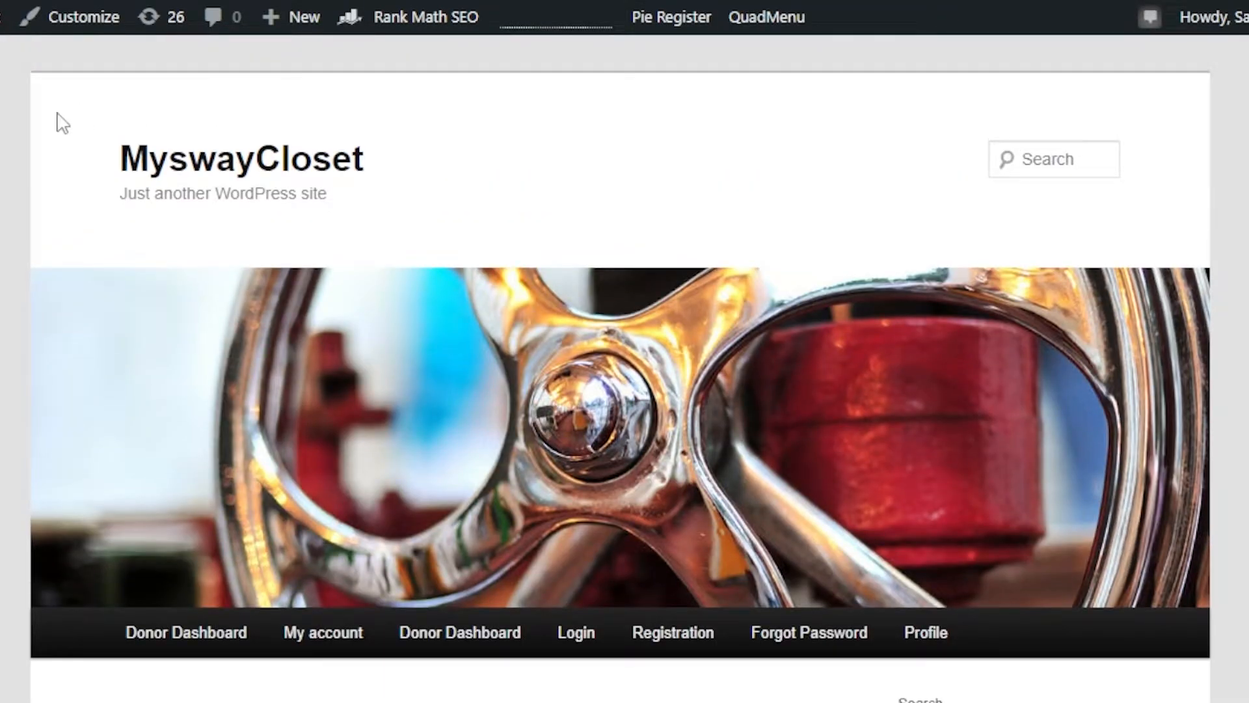
mouse_move(25, 17)
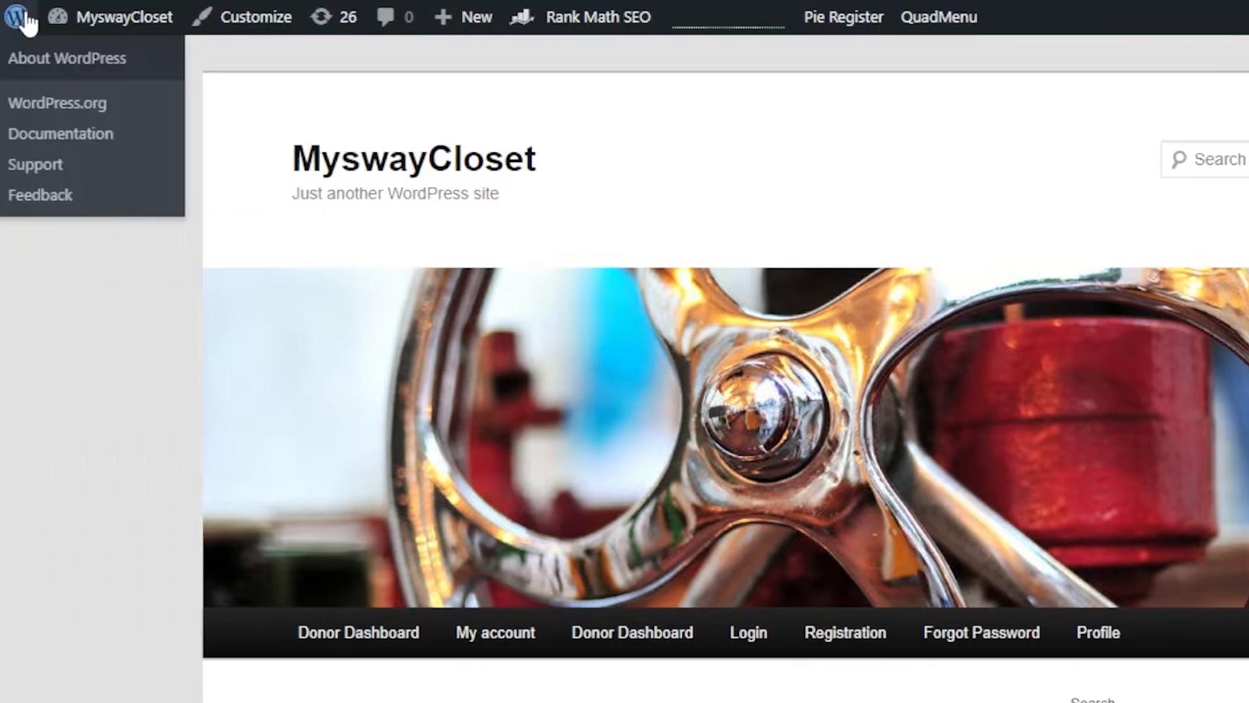
mouse_move(92, 30)
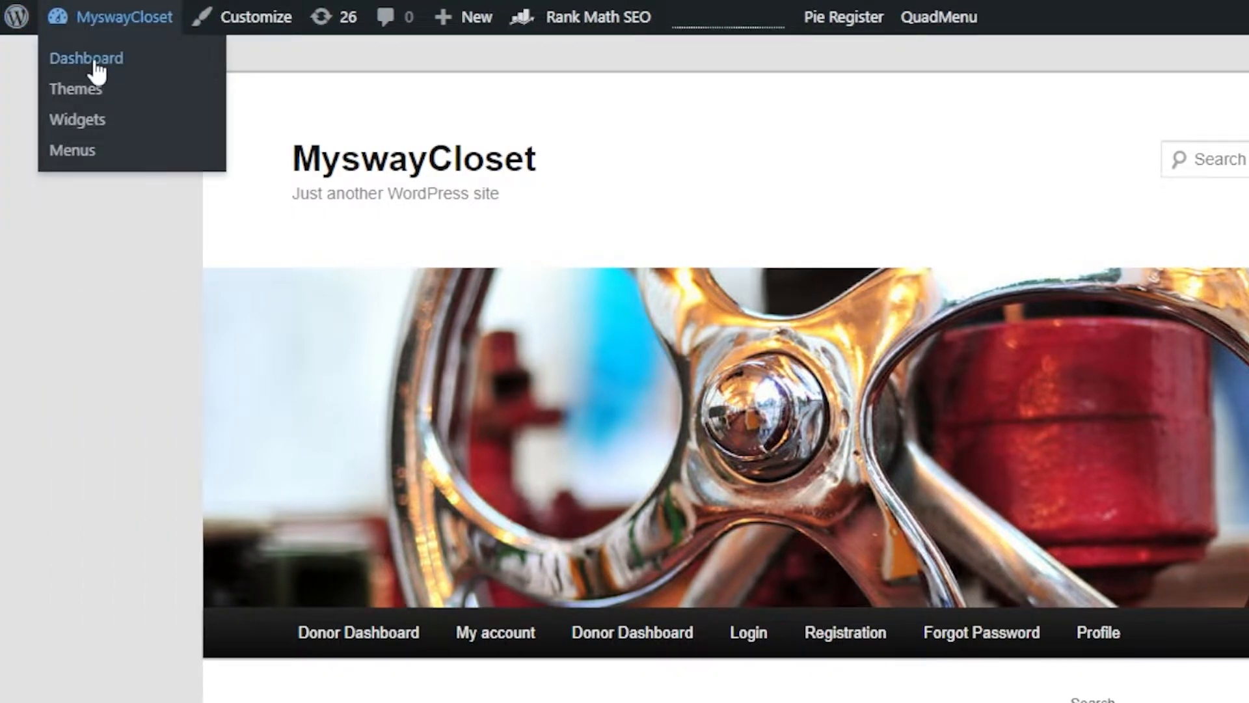
click(95, 63)
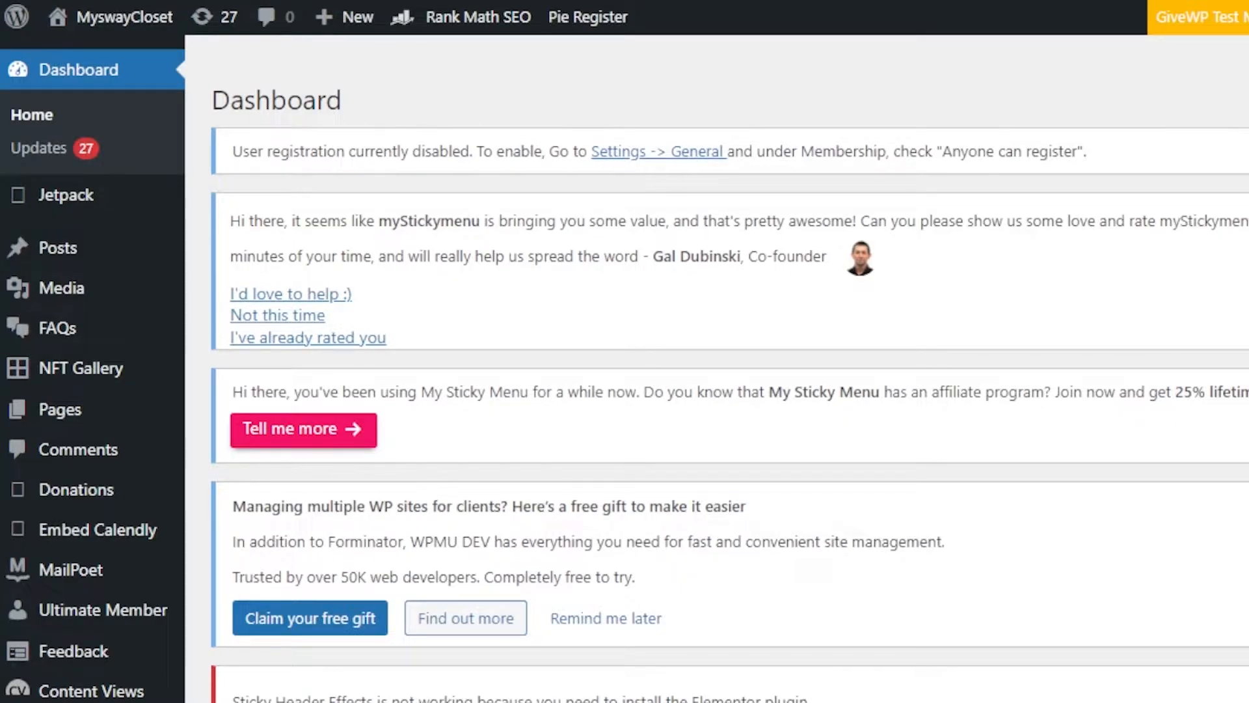
Step: Open the page for adding new plugins to the site
scroll(716, 364, down, 10)
scroll(716, 364, down, 7)
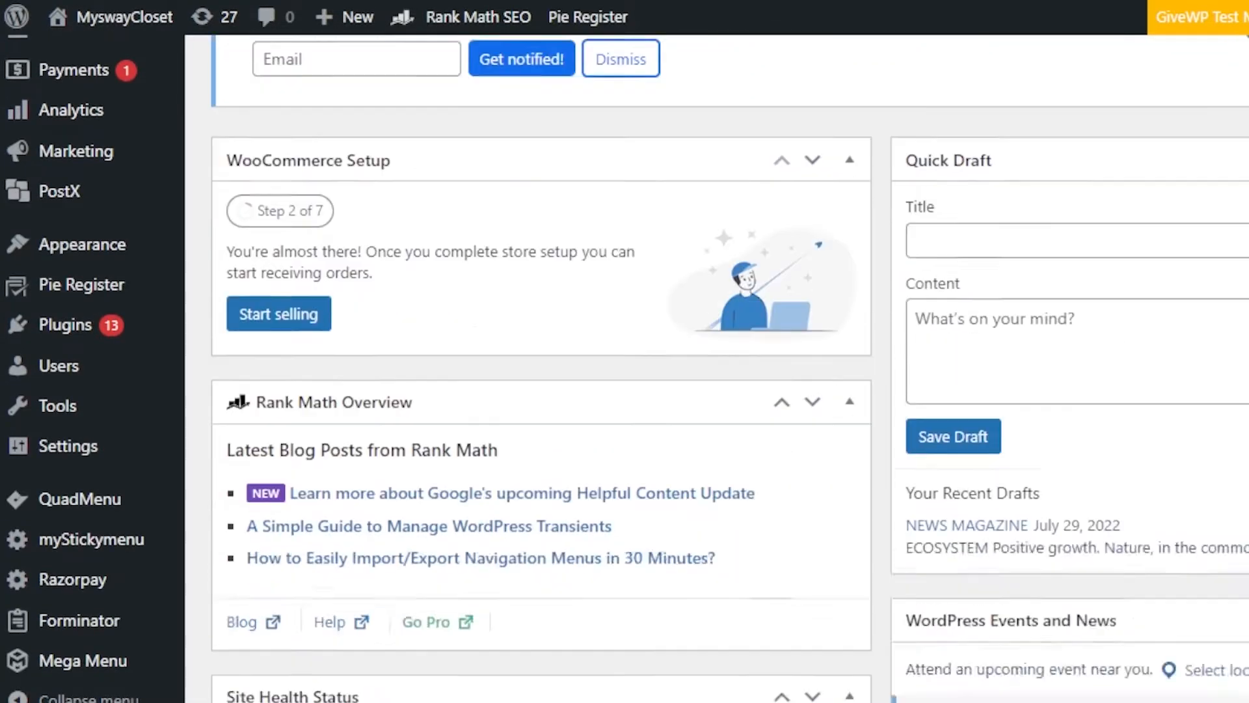
scroll(715, 364, up, 15)
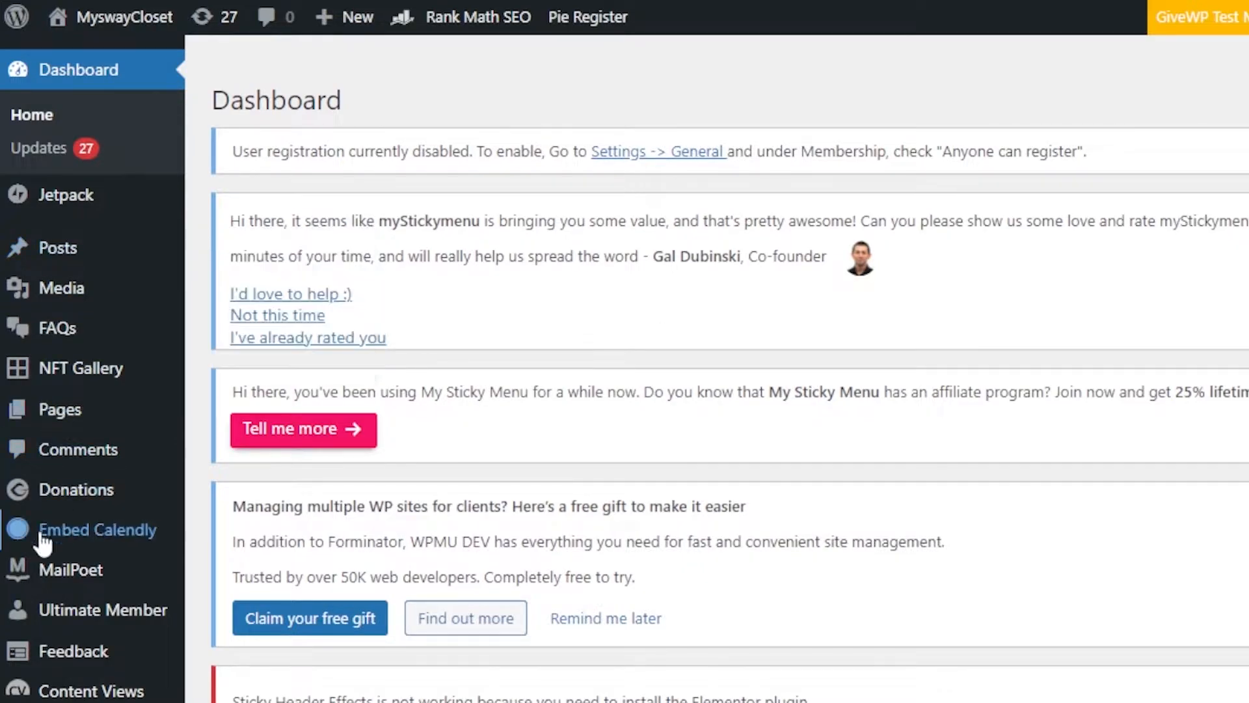
mouse_move(111, 501)
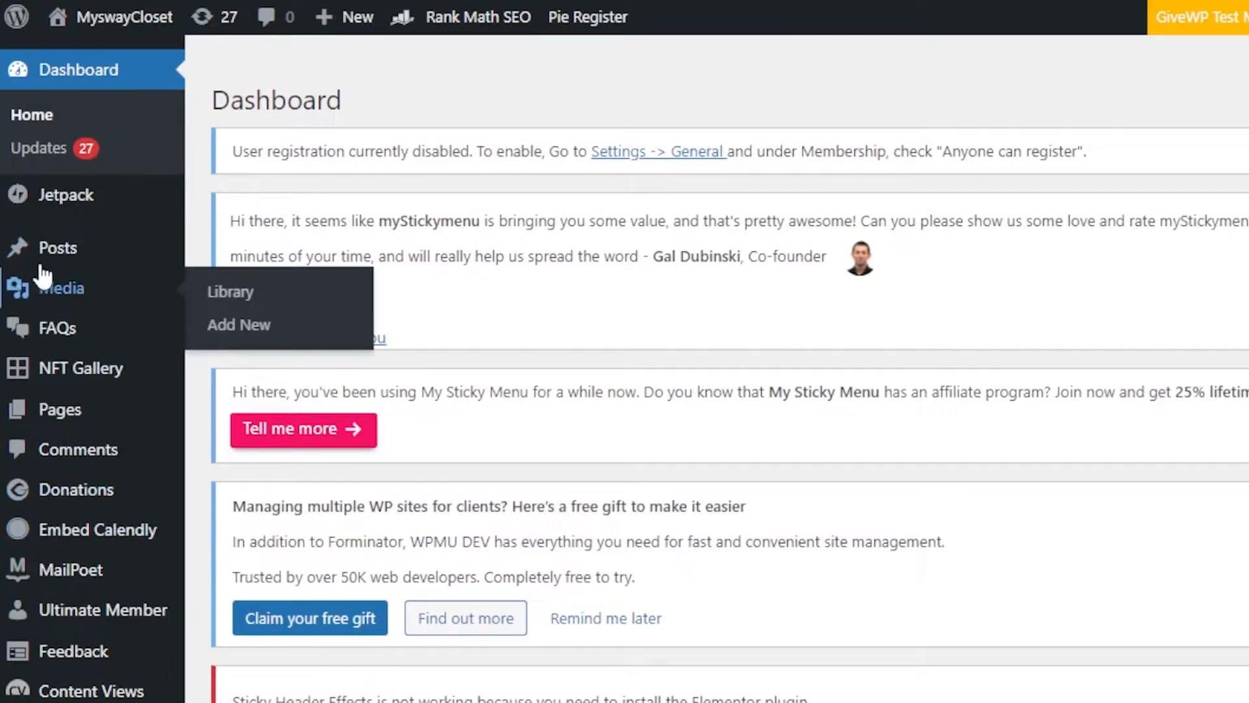
mouse_move(50, 262)
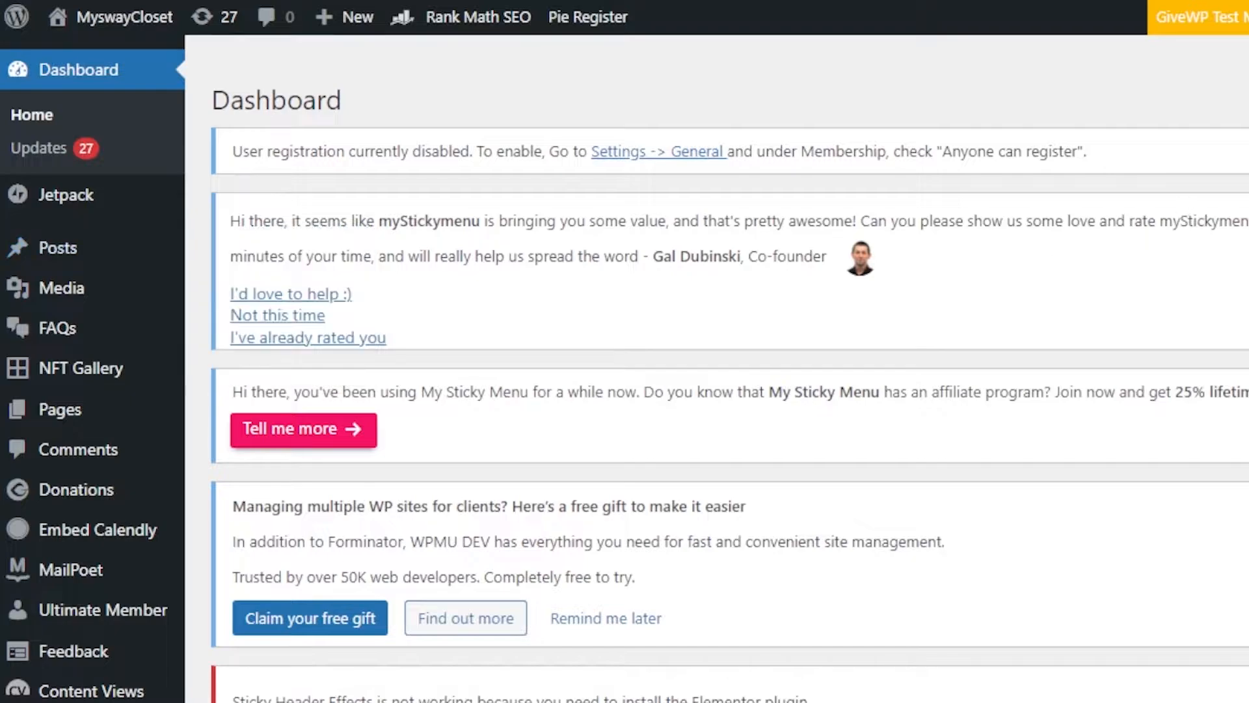
scroll(716, 365, down, 8)
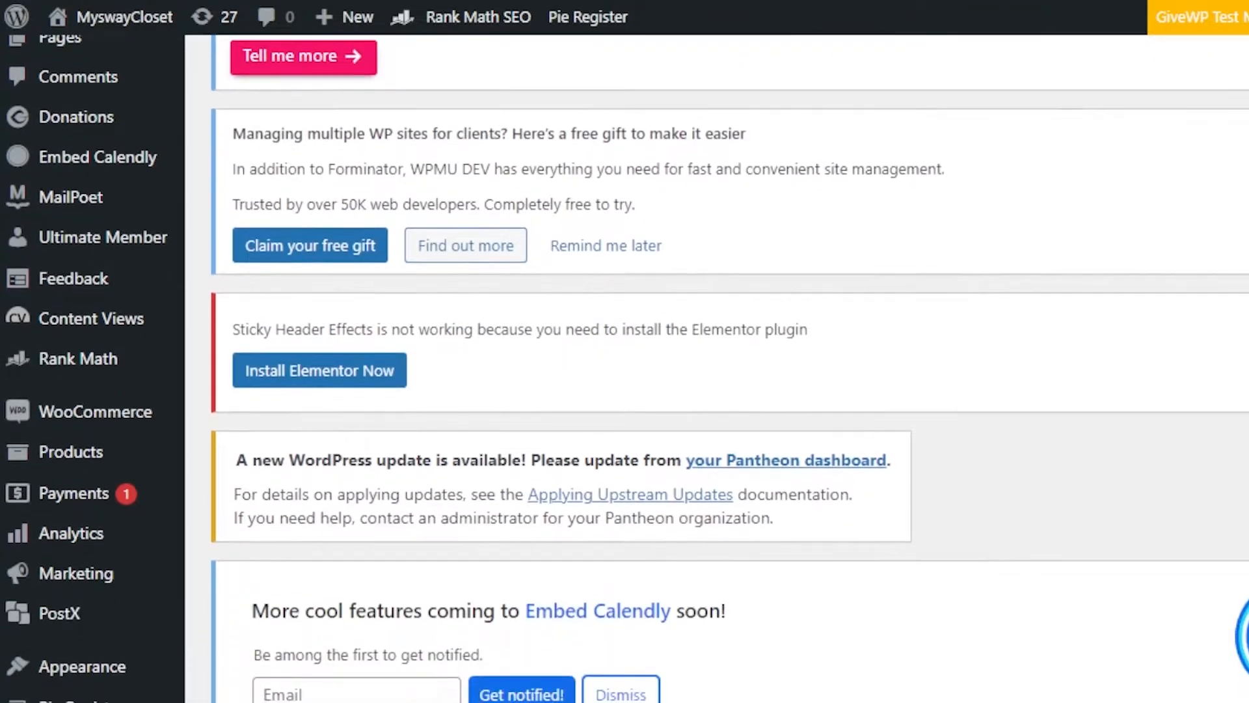
scroll(715, 364, down, 4)
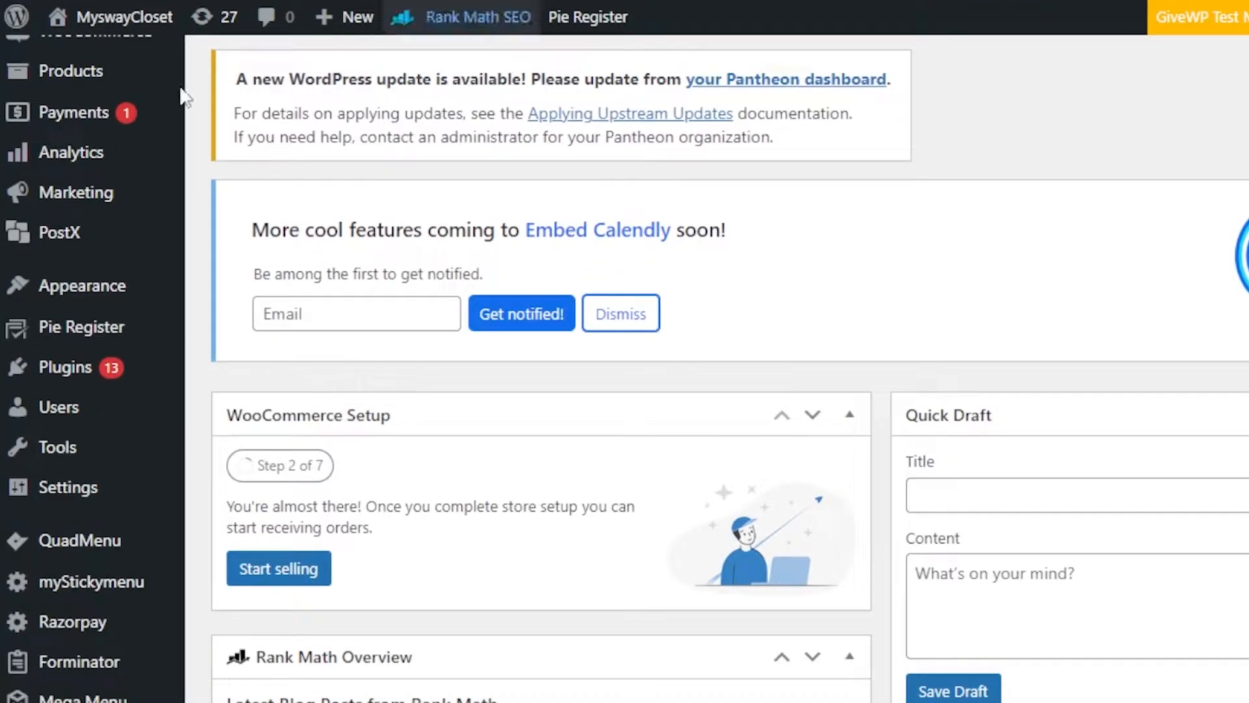
mouse_move(72, 366)
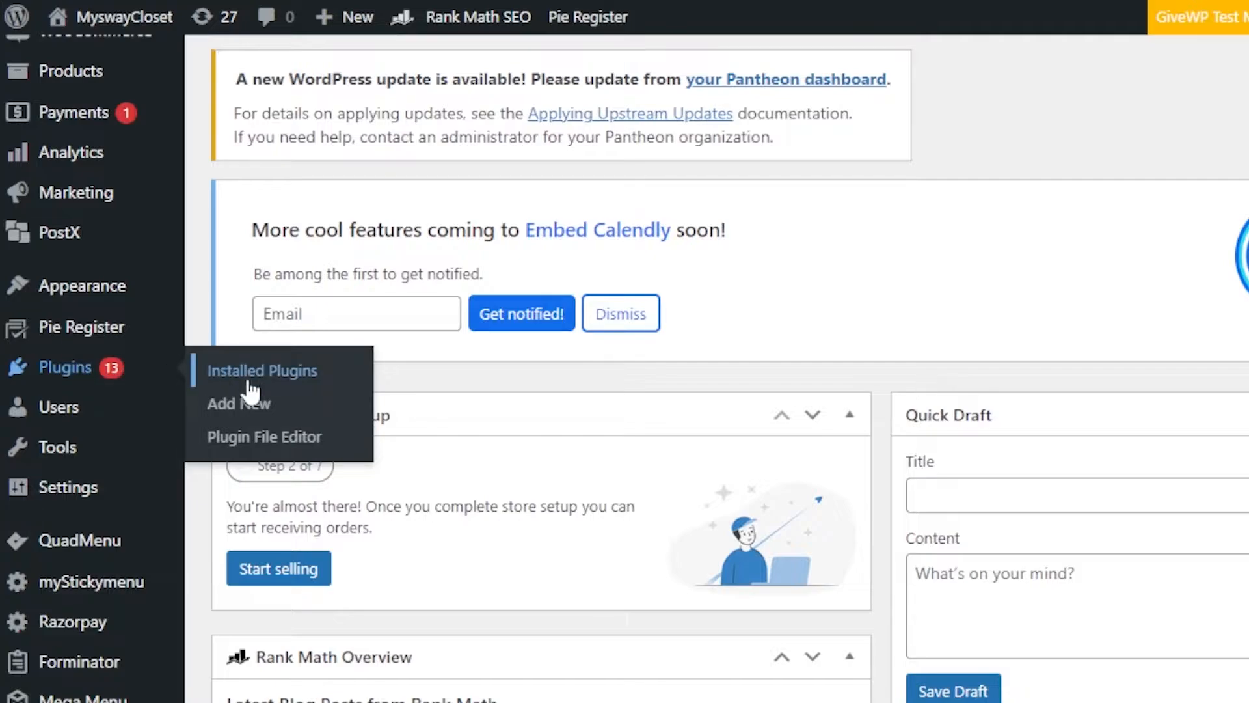
click(247, 395)
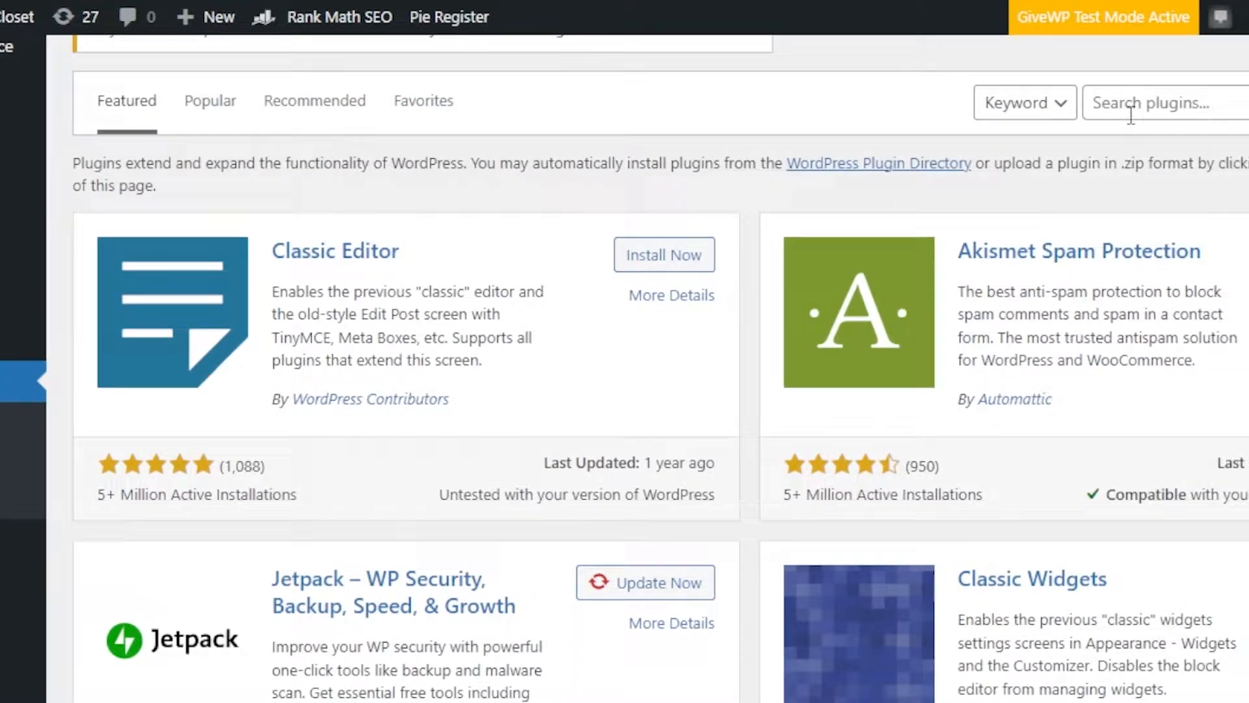
click(1121, 106)
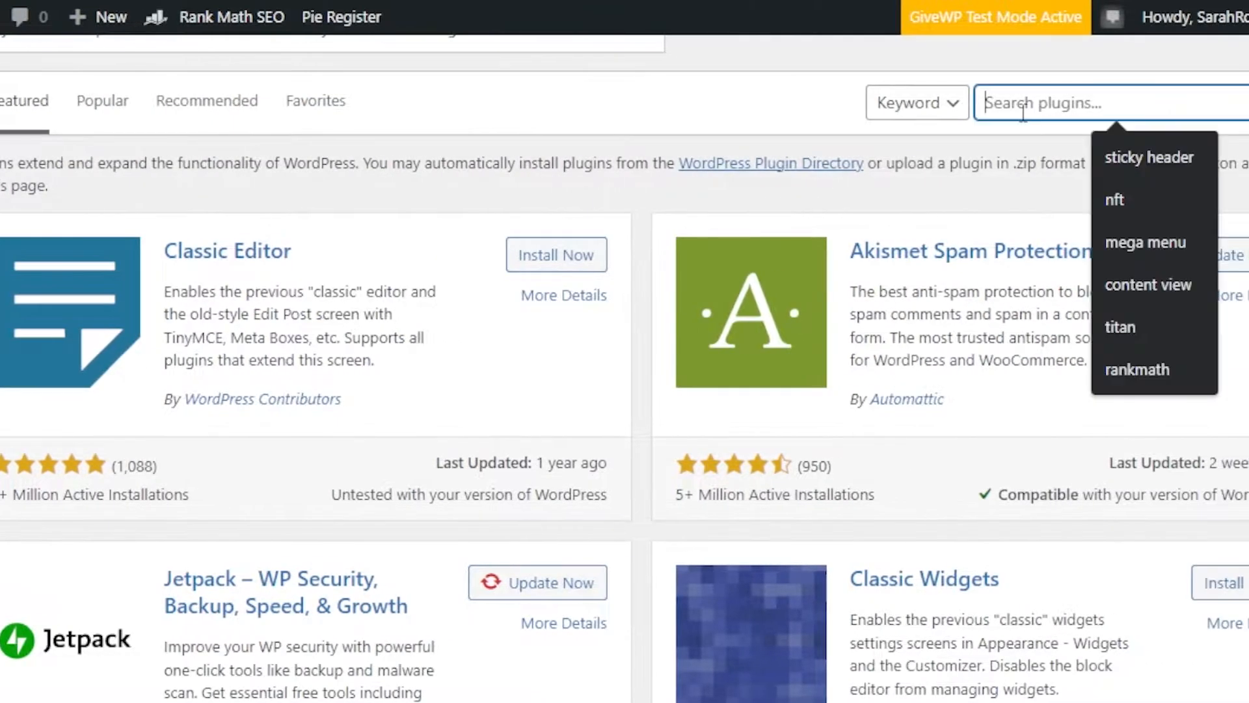
text(wp f)
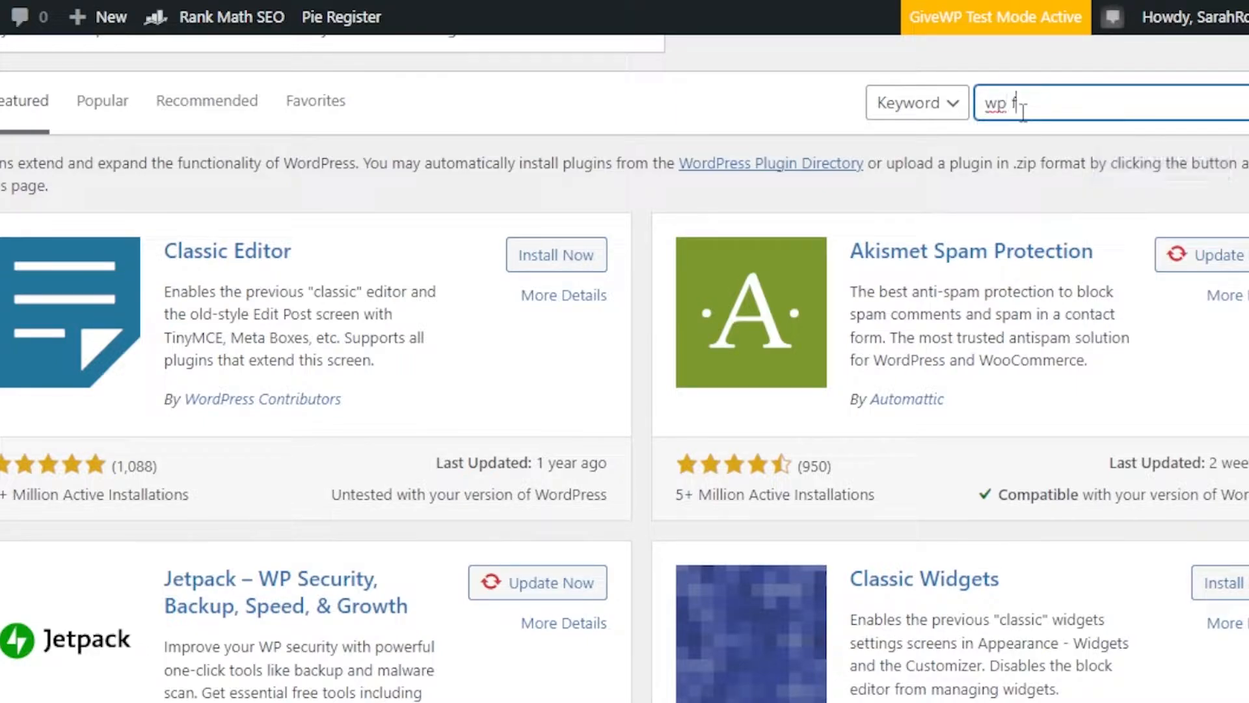
text(orm)
key(ctrl+a)
key(BackSpace)
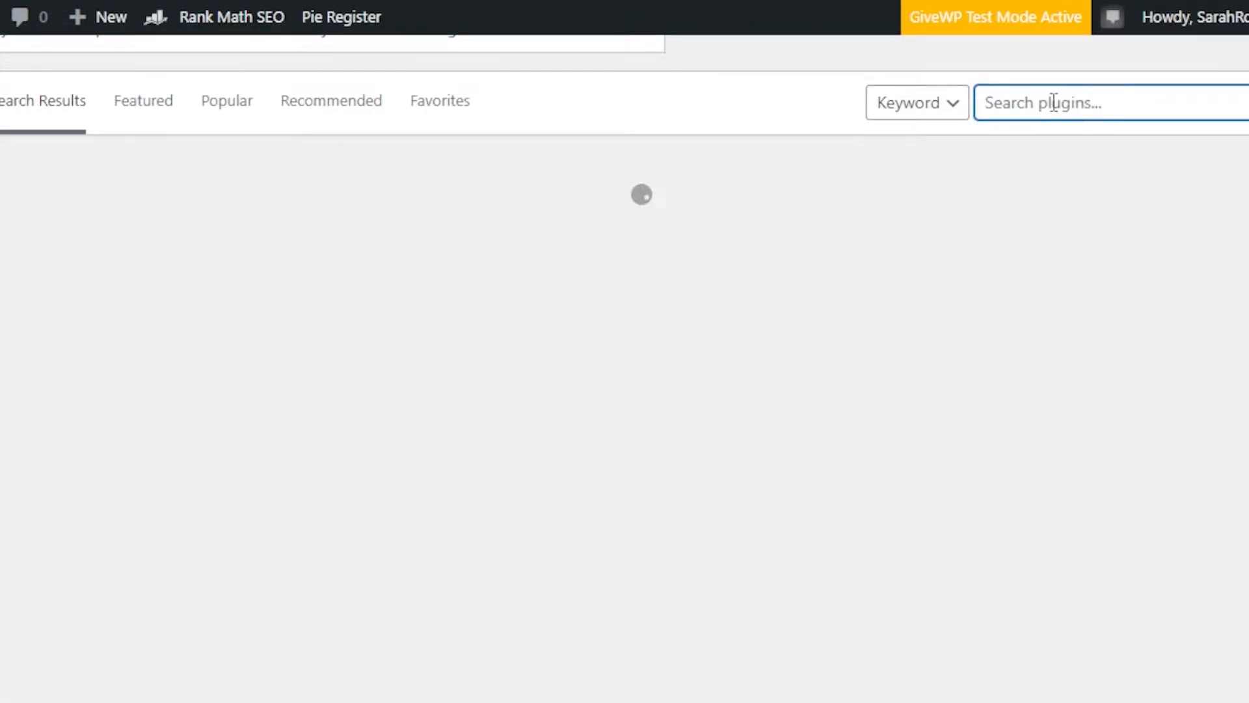
Step: Search the plugin directory for "give wp" and highlight the GiveWP plugin's active installations figure
text(give wp)
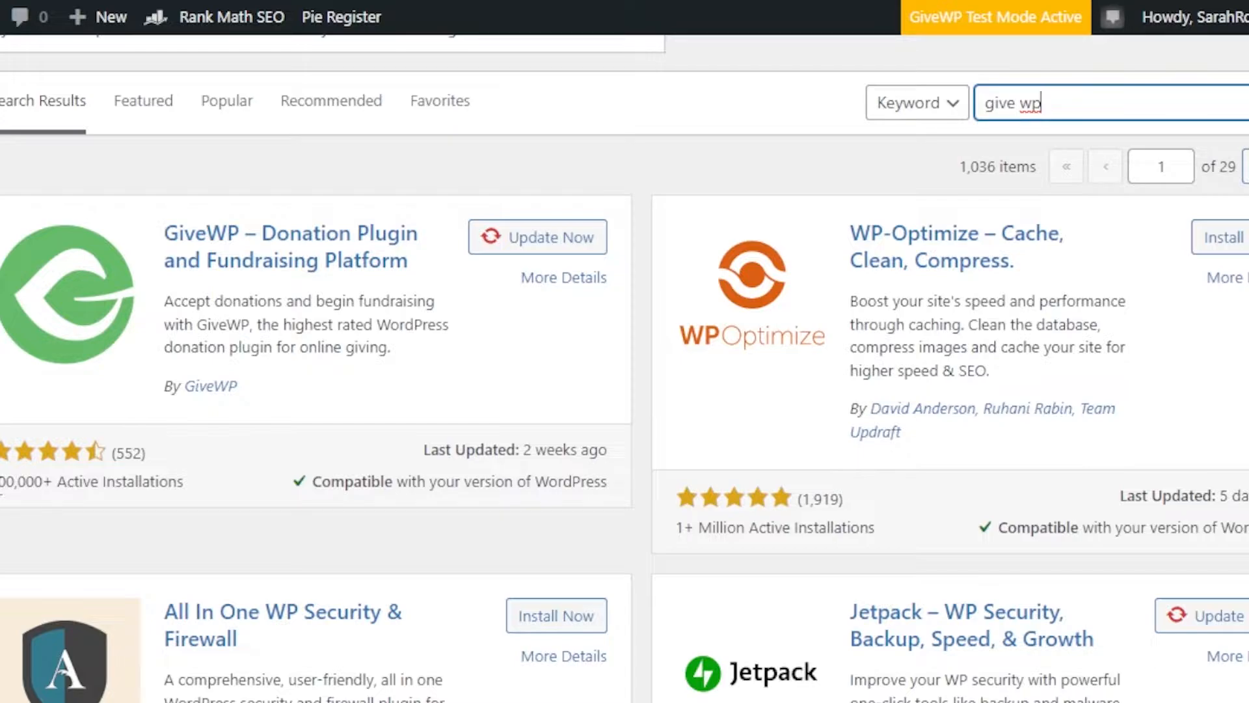
drag(3, 485, 98, 494)
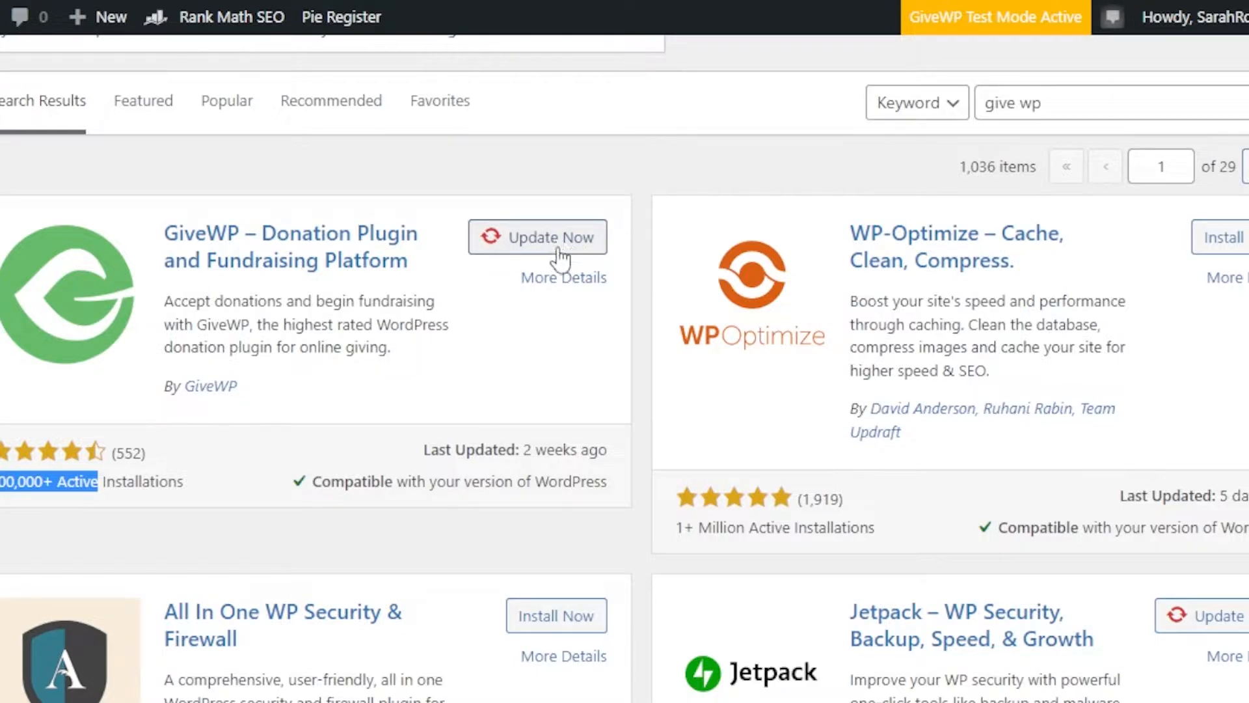
Step: Open the list of all GiveWP donation forms and look over the existing form's entry
mouse_move(12, 311)
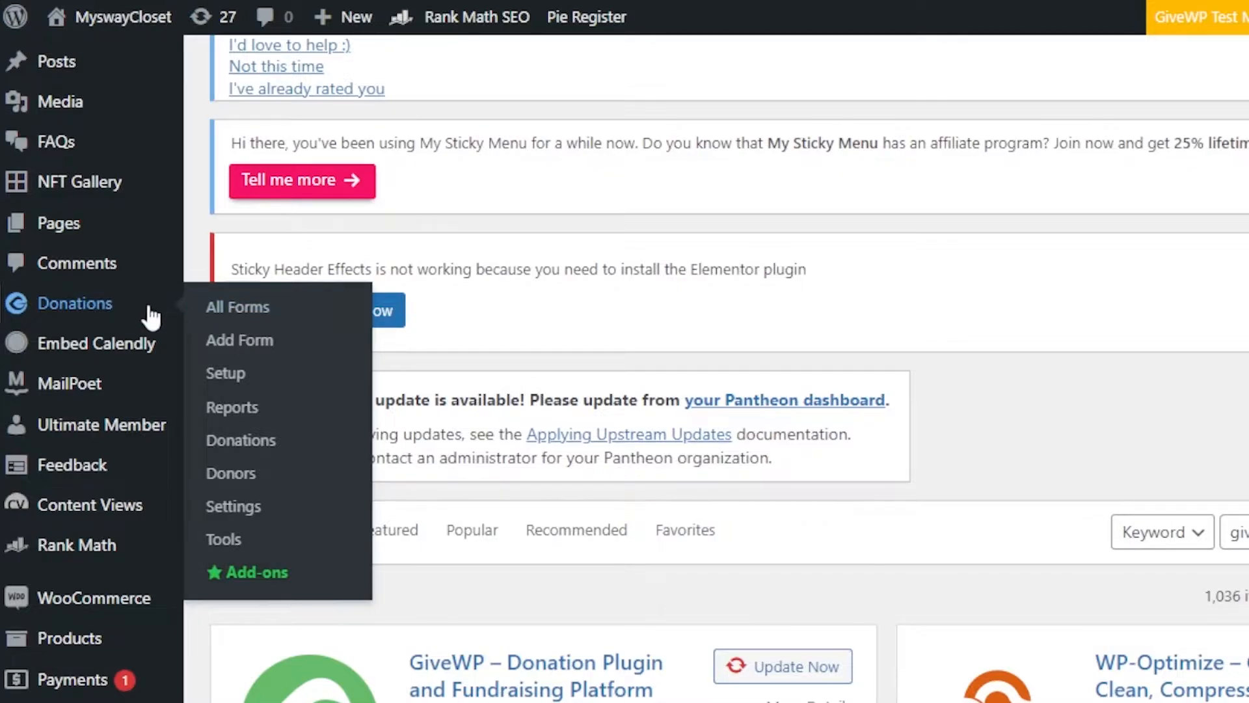
click(232, 308)
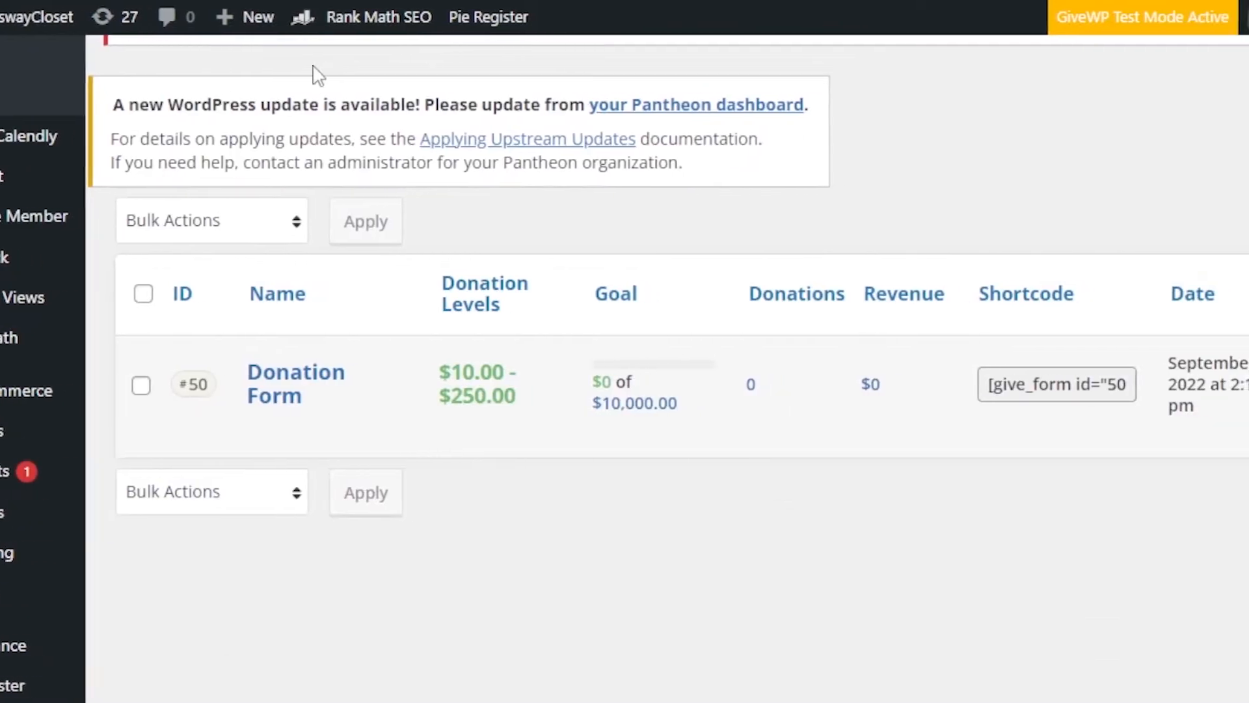
scroll(625, 368, up, 6)
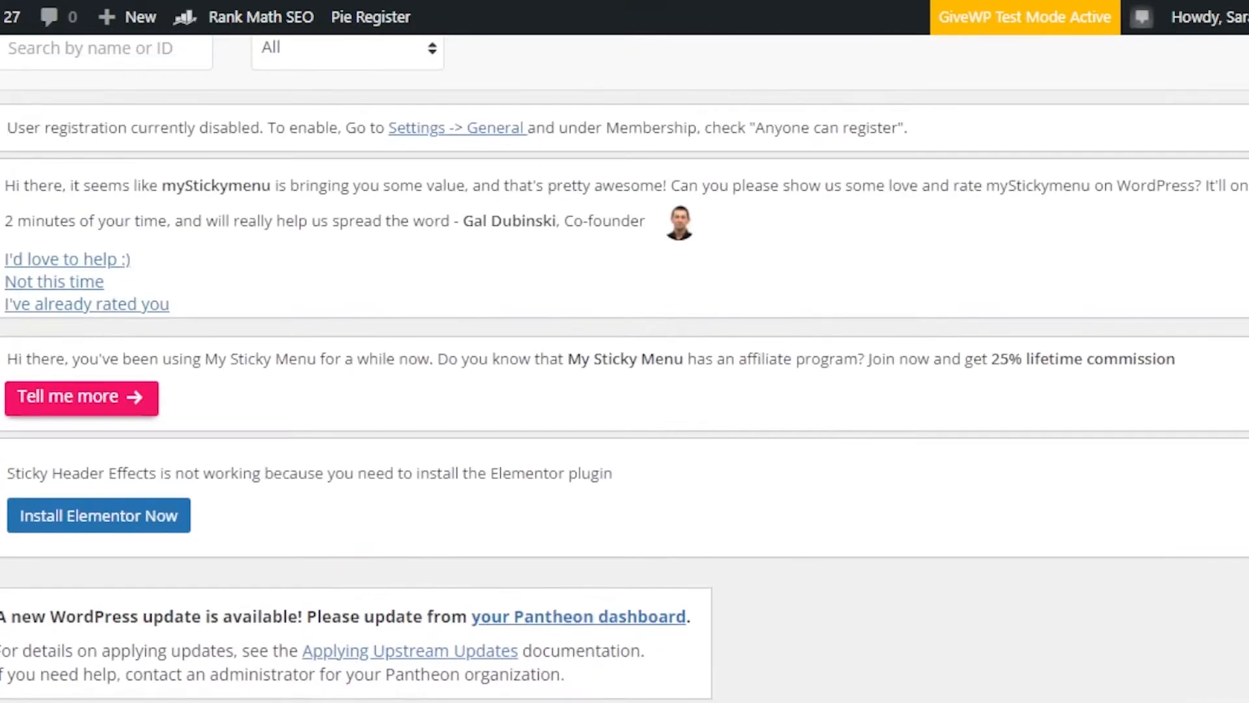
scroll(625, 368, down, 4)
scroll(775, 197, down, 4)
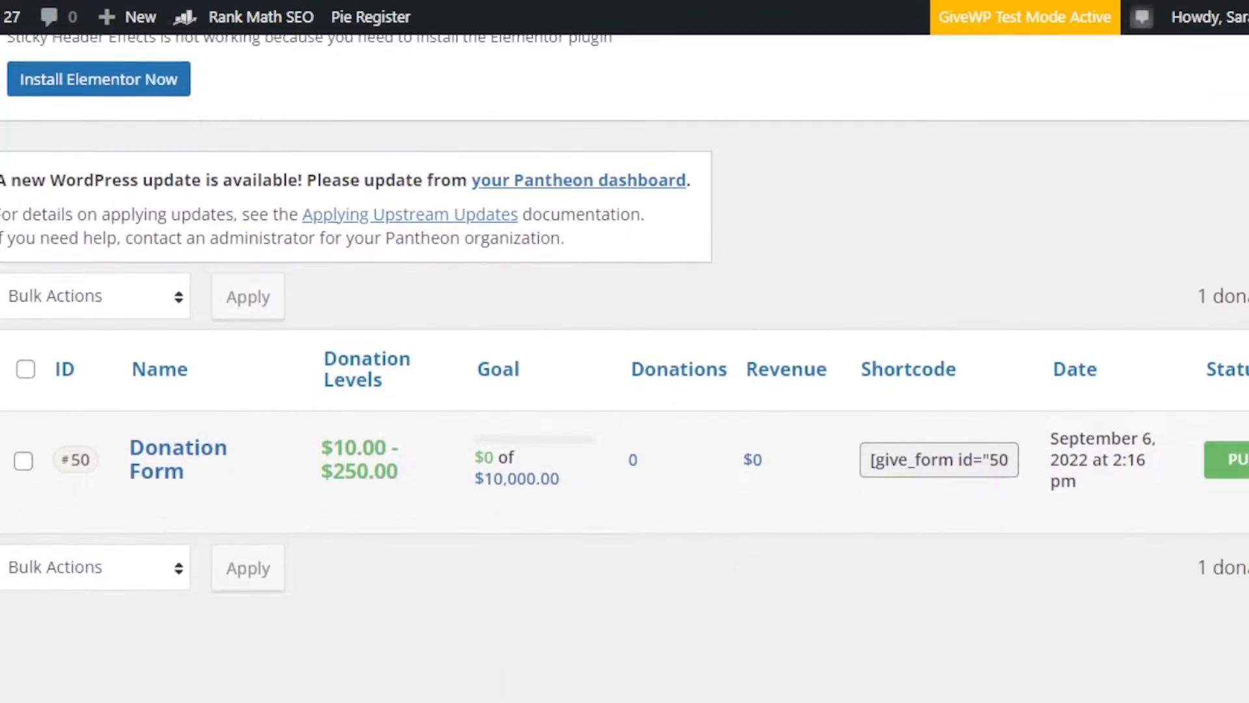
Step: Add a new donation form and title it "E Test Form"
scroll(624, 368, up, 6)
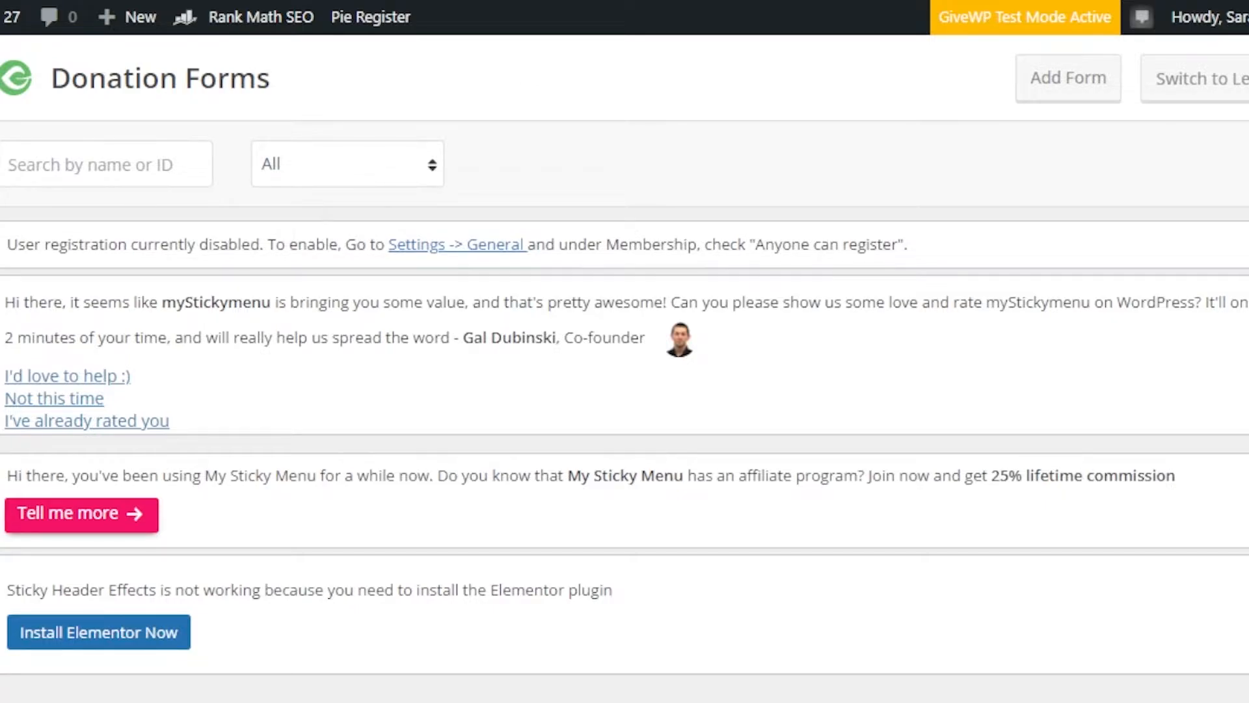
scroll(887, 143, up, 4)
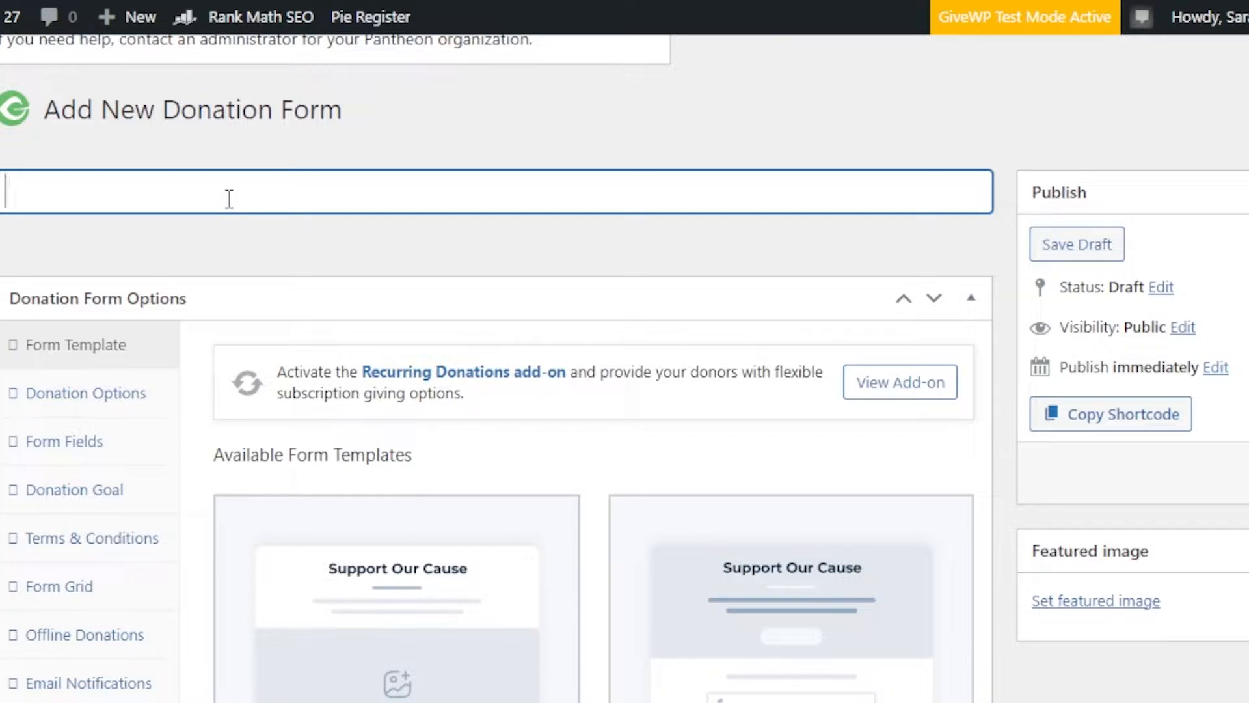
text(E Test Form)
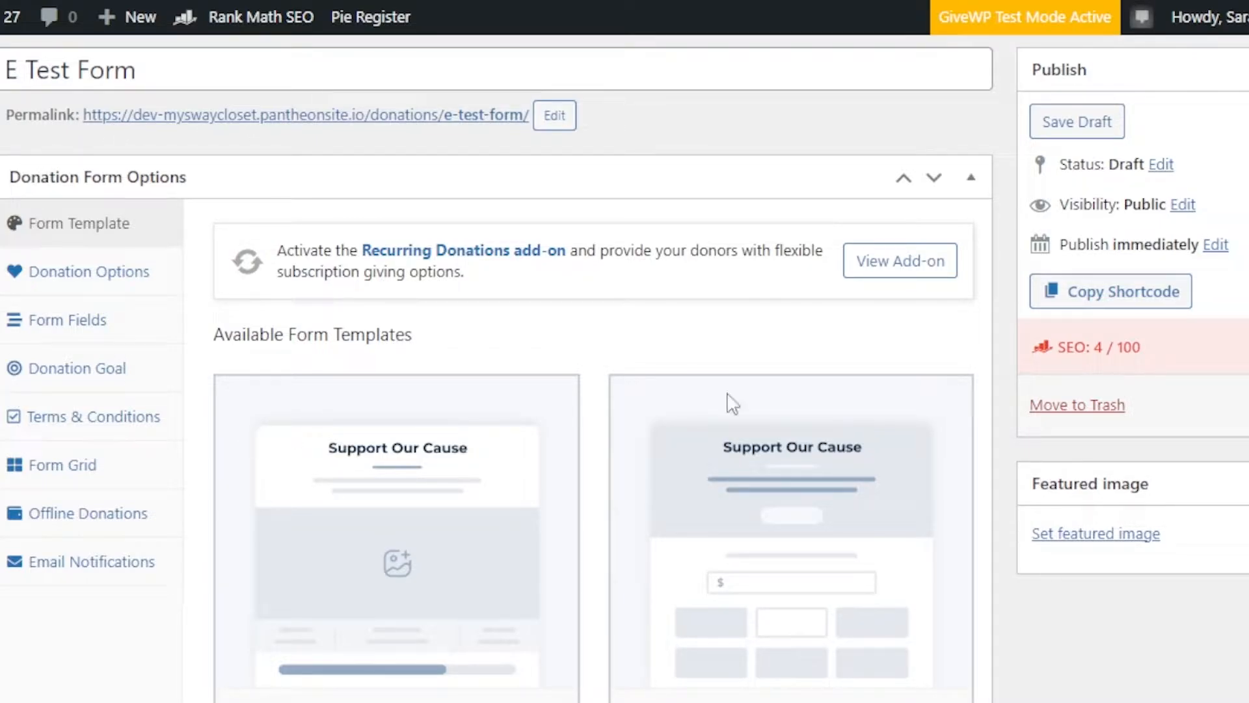
Step: Look through the available form templates and activate Classic Form for the donation form
scroll(496, 371, down, 1)
scroll(496, 371, down, 3)
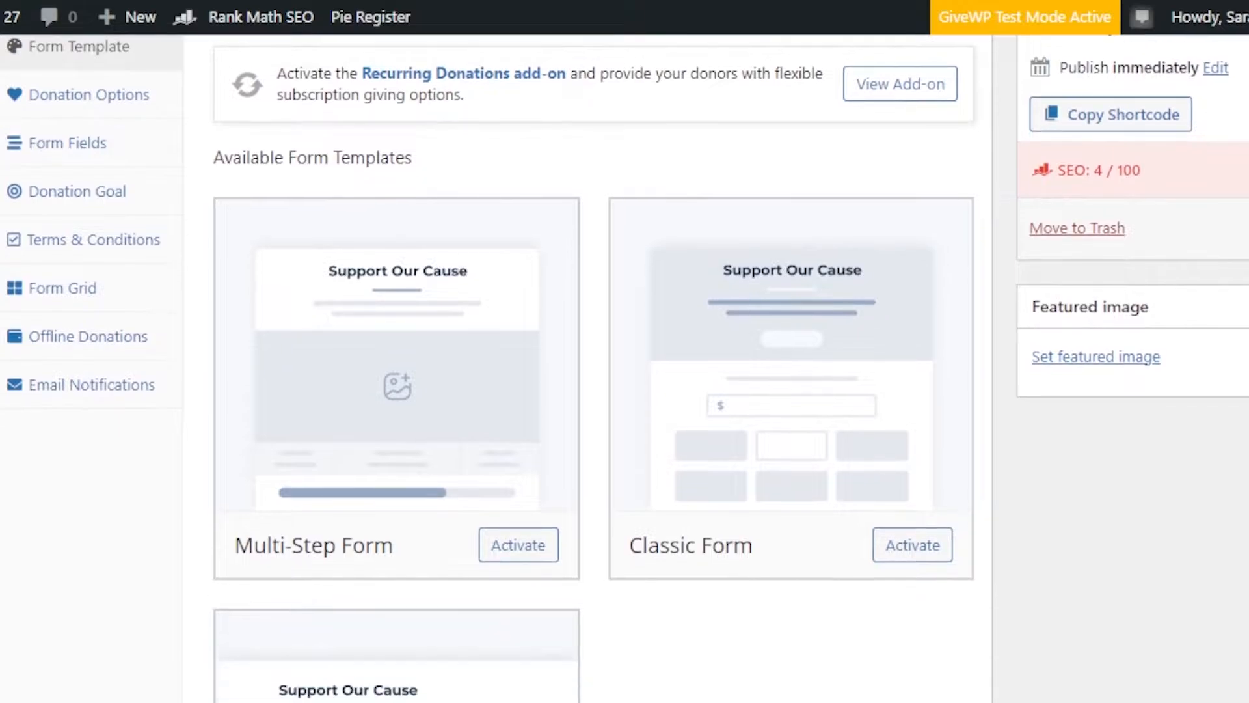
scroll(496, 371, down, 2)
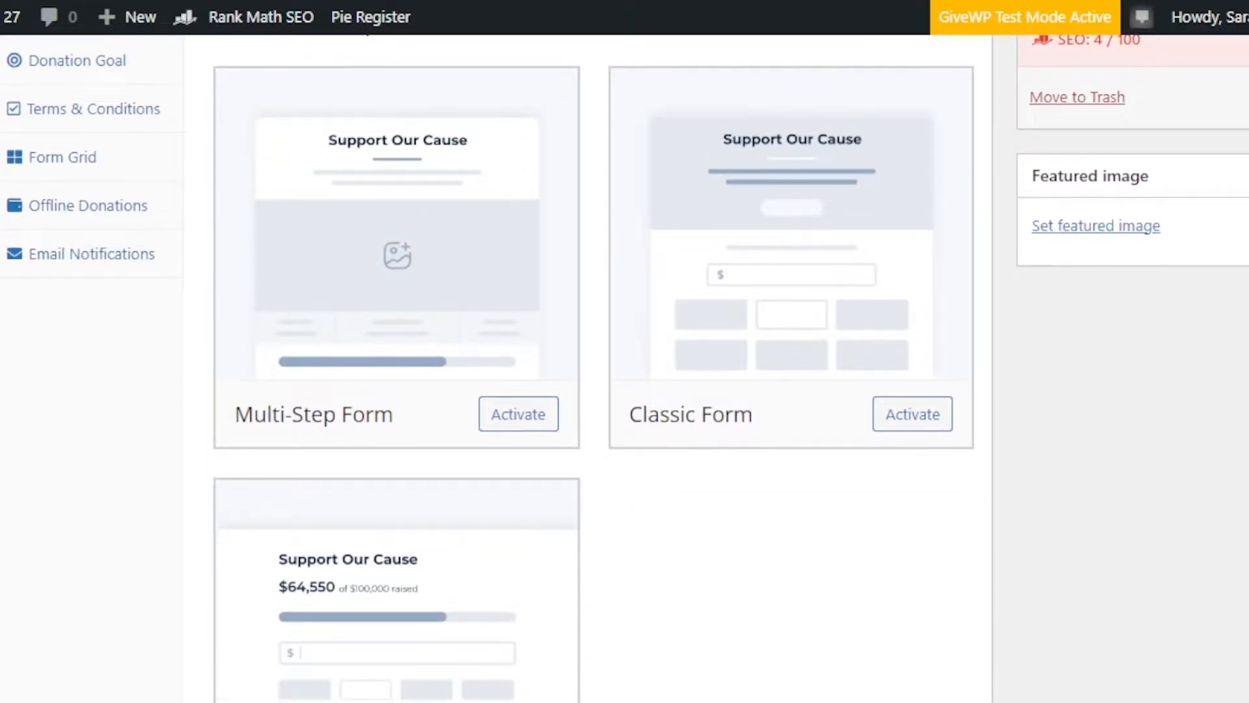
scroll(496, 371, down, 5)
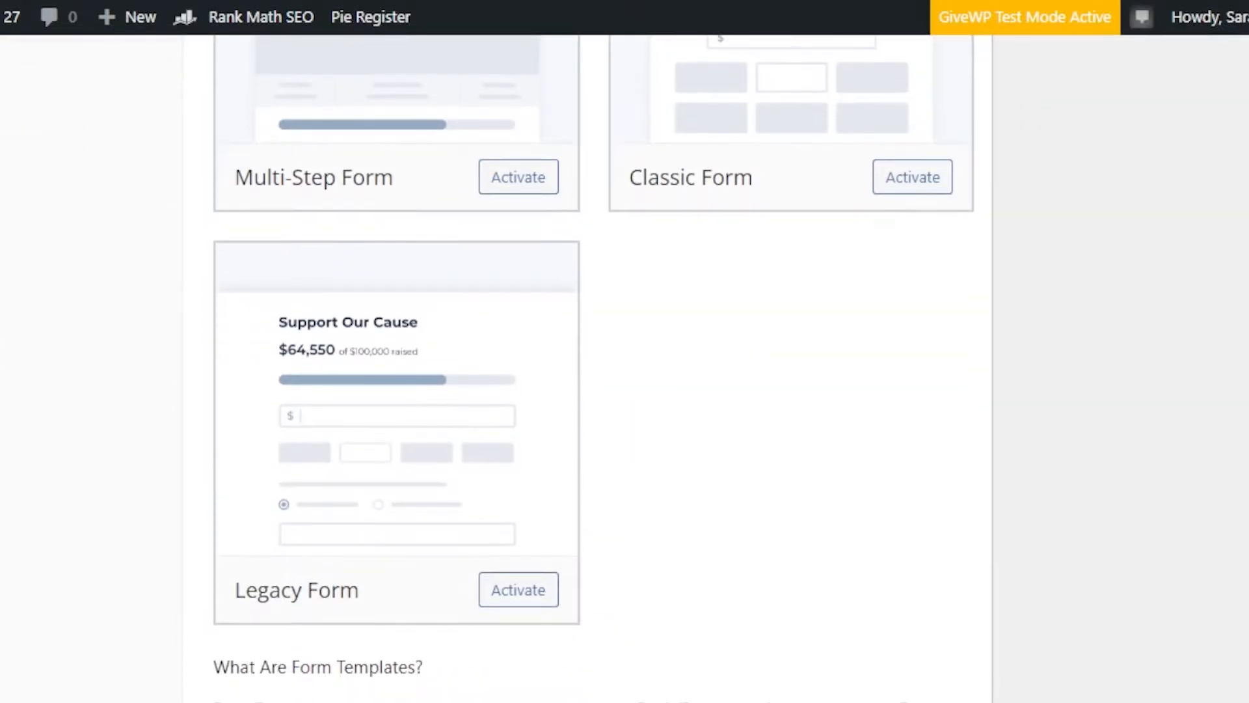
scroll(496, 371, up, 5)
scroll(497, 371, up, 1)
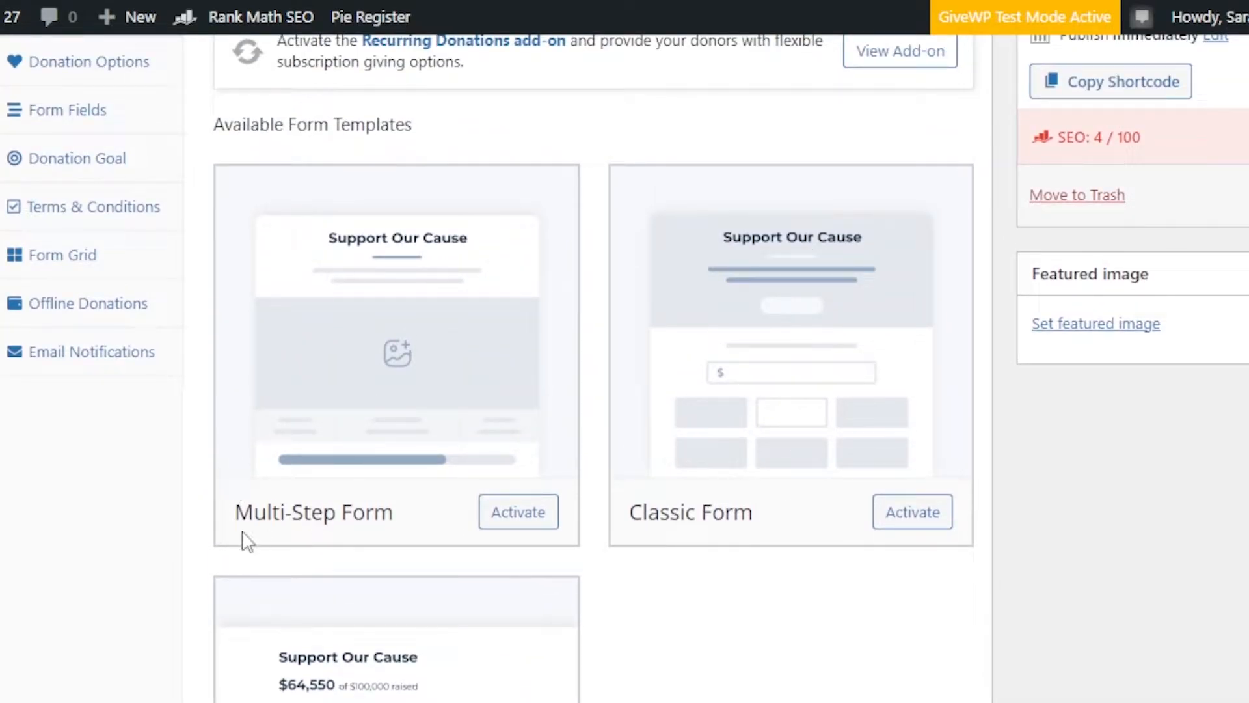
click(912, 513)
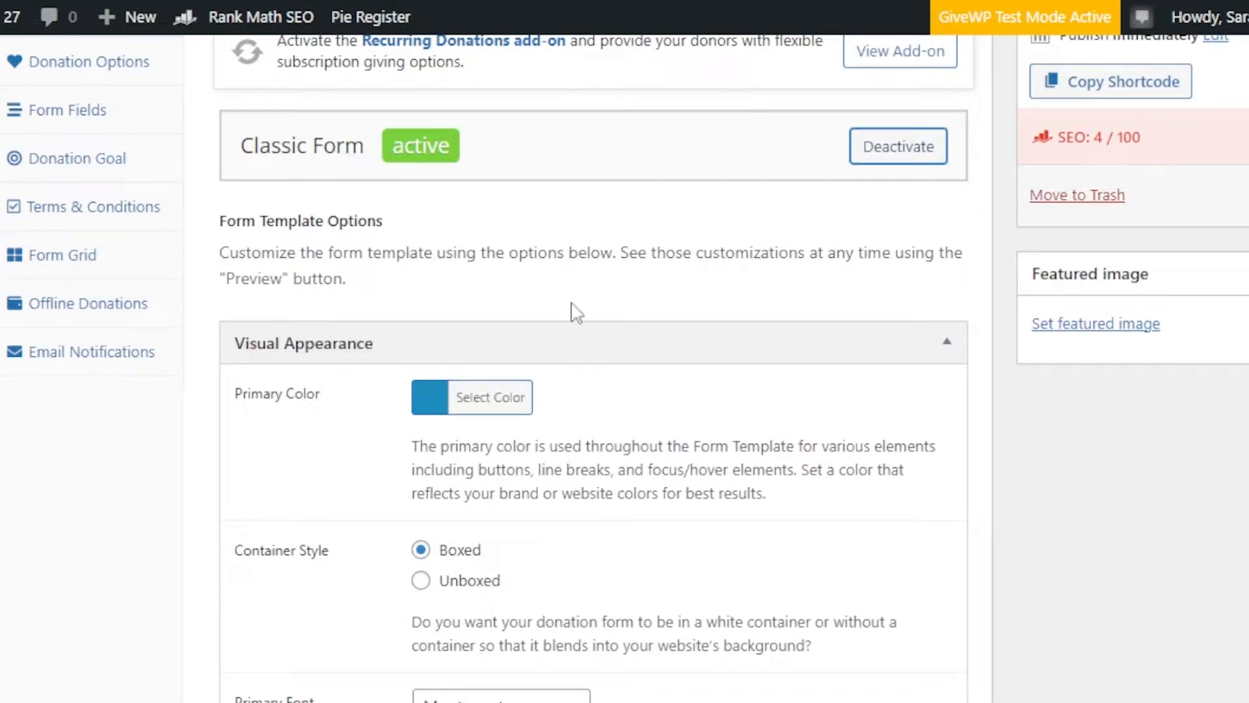
Step: Examine the Classic Form template's visual appearance options, from primary color to header background and secure donation badge
scroll(625, 364, down, 6)
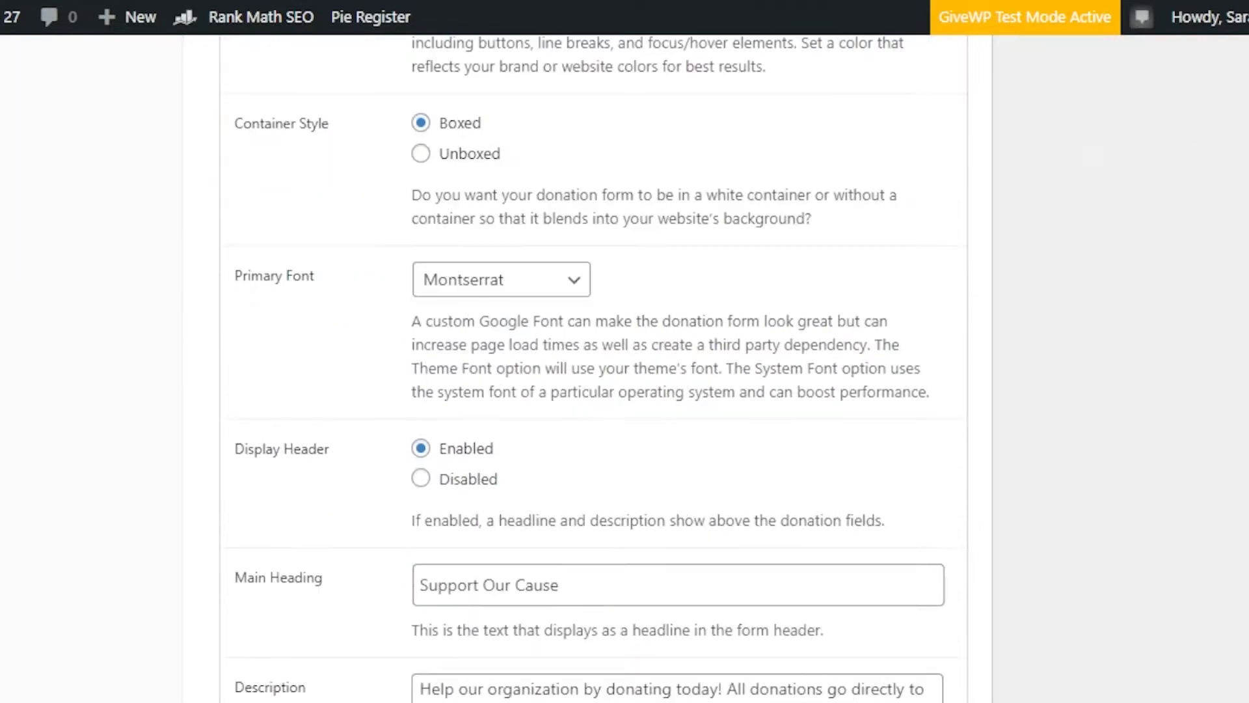
scroll(624, 364, up, 9)
scroll(625, 364, up, 2)
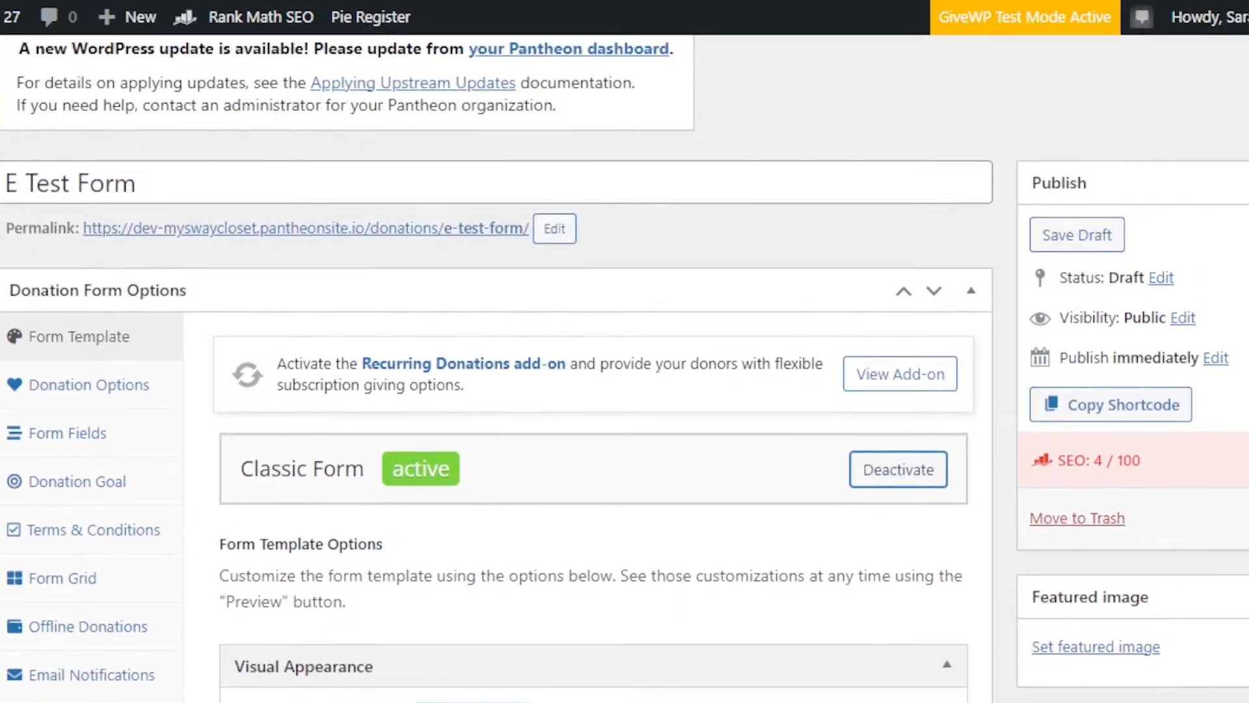
scroll(625, 365, down, 15)
scroll(625, 364, down, 4)
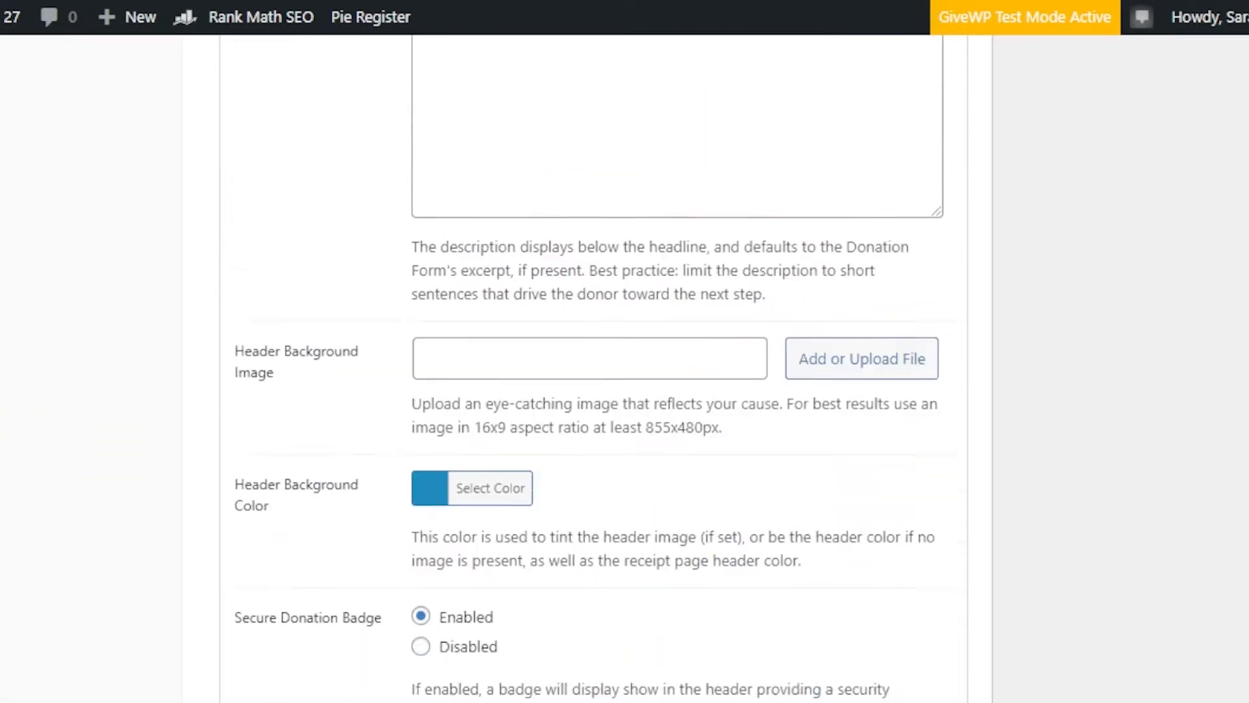
Step: Examine the Classic Form template options, from the visual appearance settings to the Donation Amount section's headline and description
scroll(625, 364, up, 15)
scroll(625, 364, down, 18)
scroll(624, 364, down, 6)
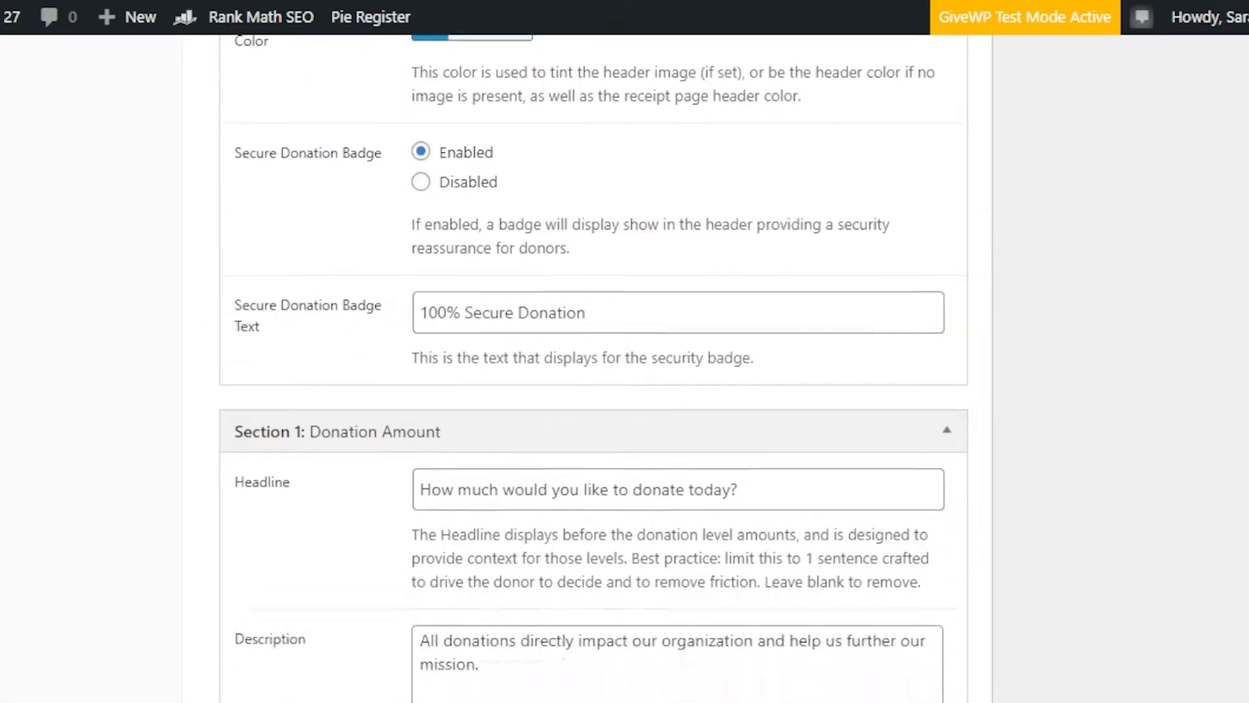
scroll(625, 364, up, 4)
scroll(625, 365, down, 1)
scroll(625, 364, down, 8)
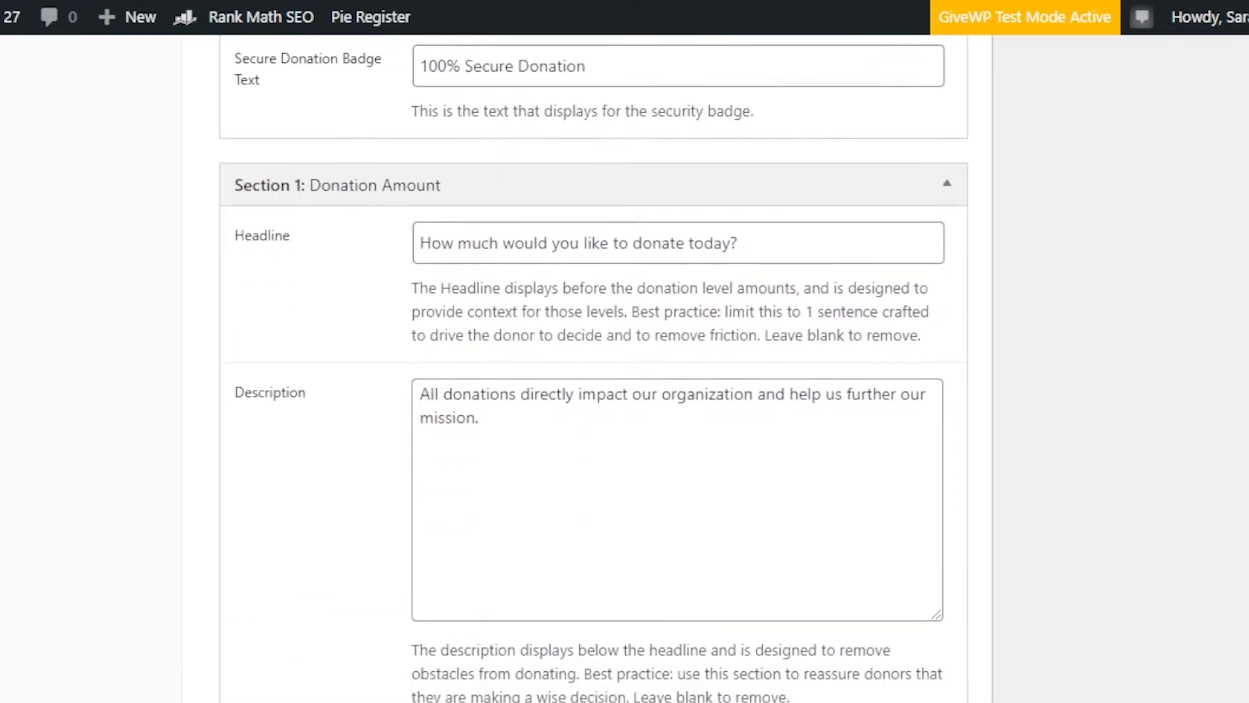
scroll(625, 365, up, 12)
scroll(625, 365, up, 10)
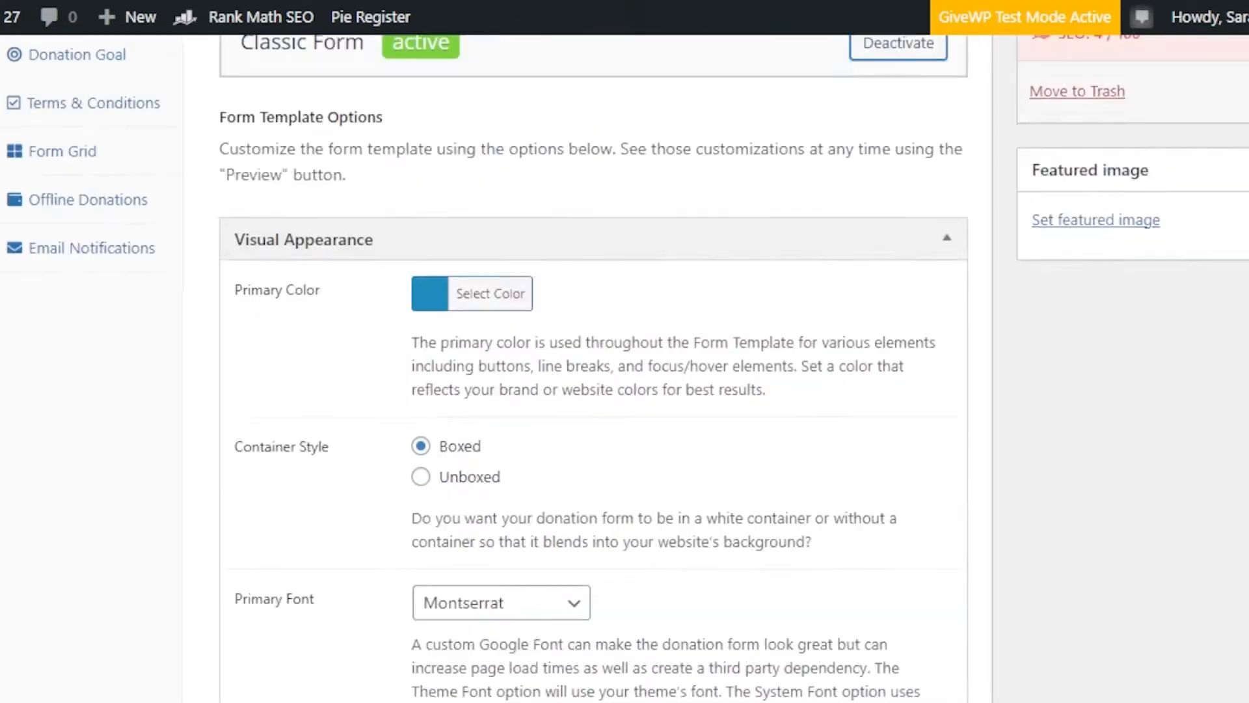
scroll(624, 365, down, 1)
scroll(605, 118, down, 2)
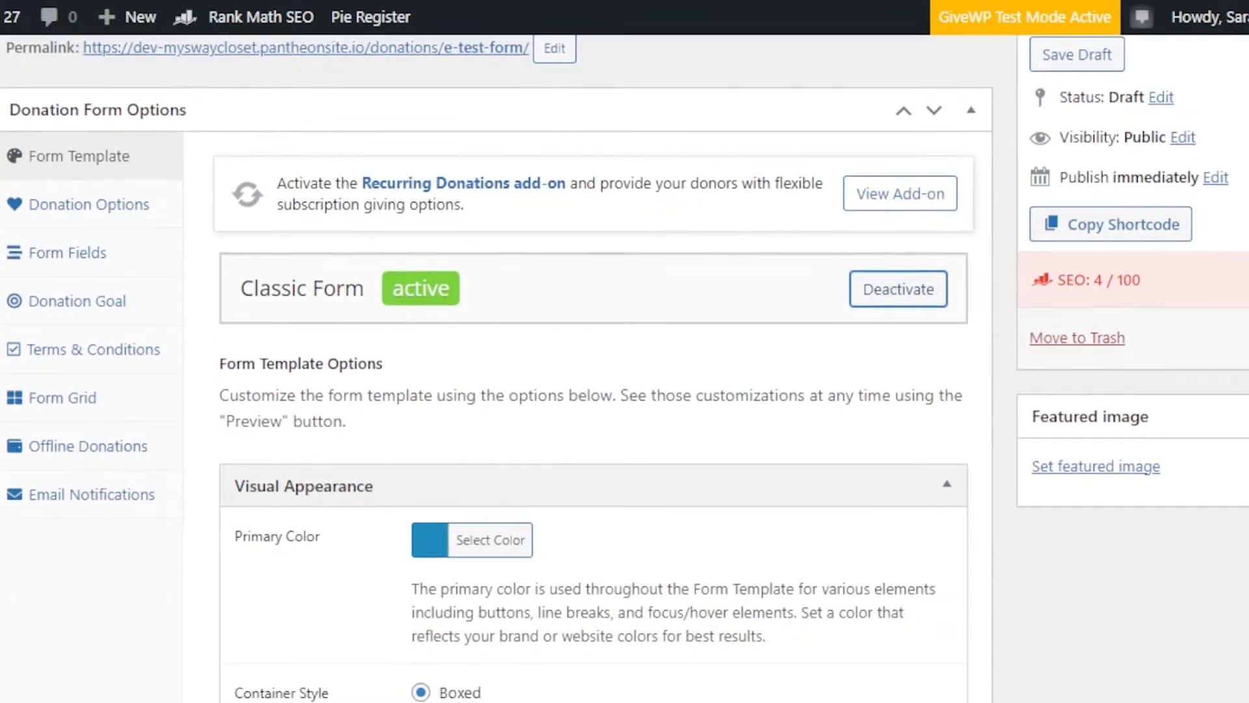
scroll(606, 118, up, 1)
scroll(606, 117, down, 1)
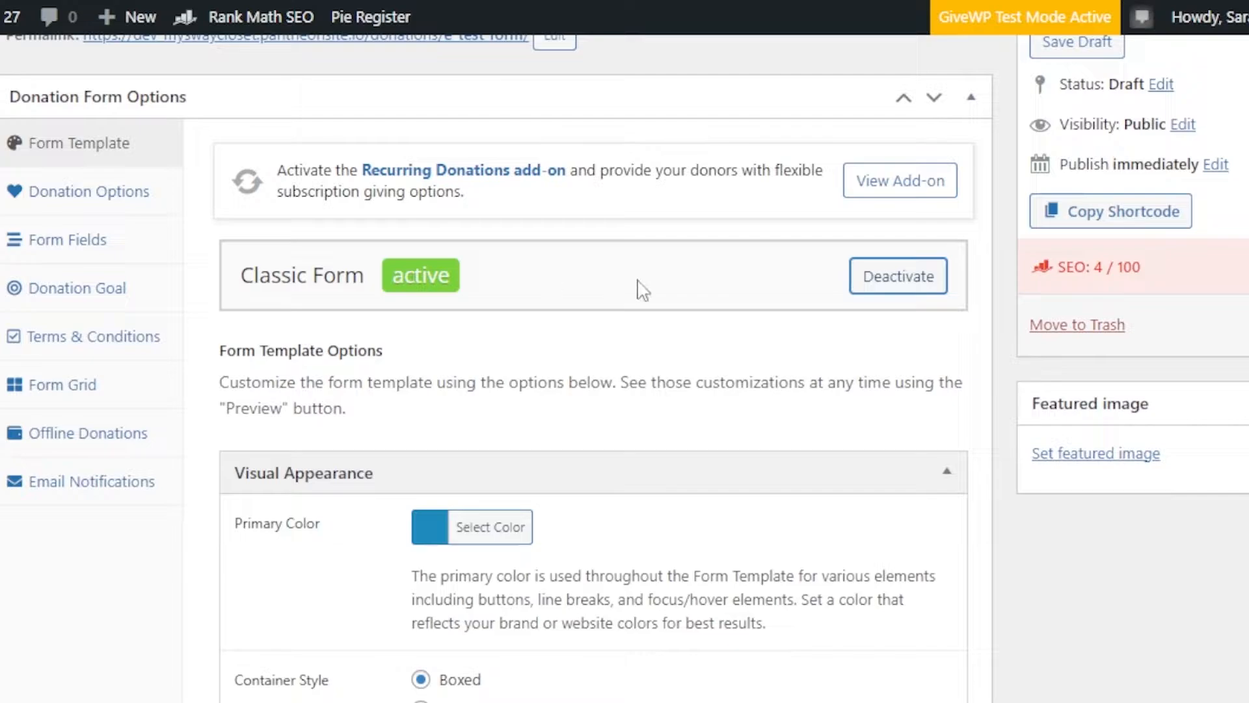
Step: Open the form's donation options and compare the Set Donation and Multi-level Donation settings, ending on Multi-level Donation
click(91, 198)
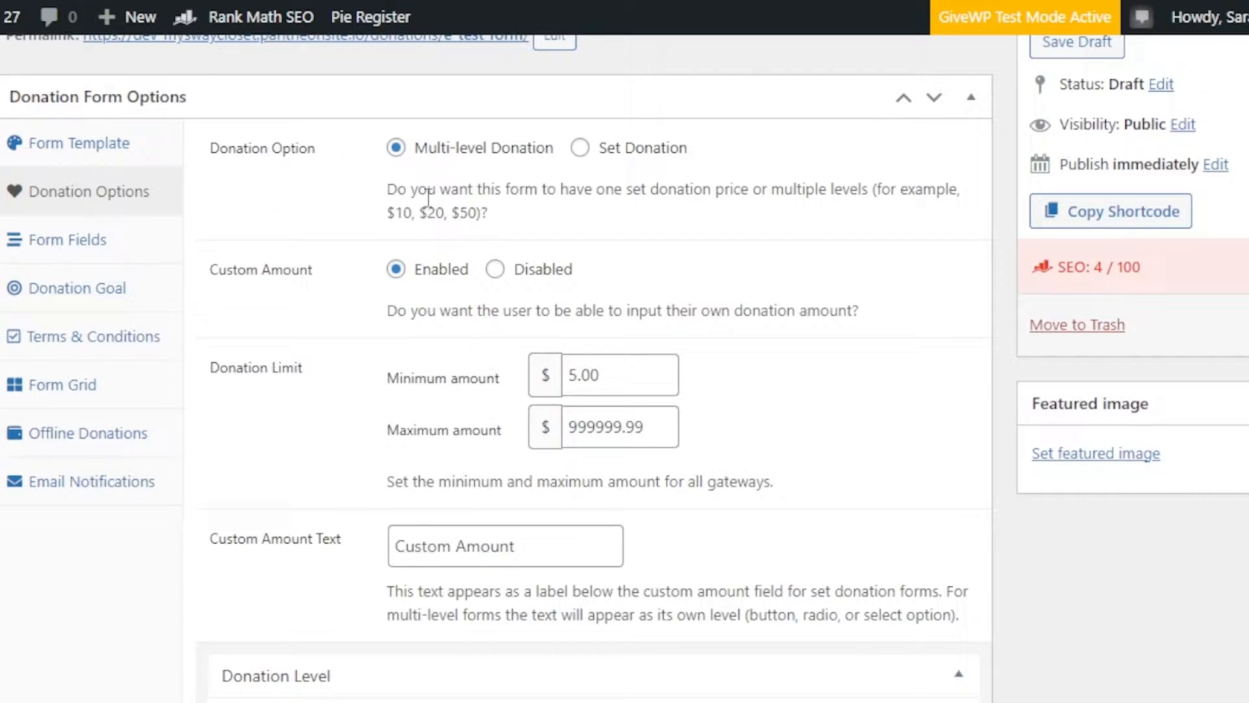
click(579, 148)
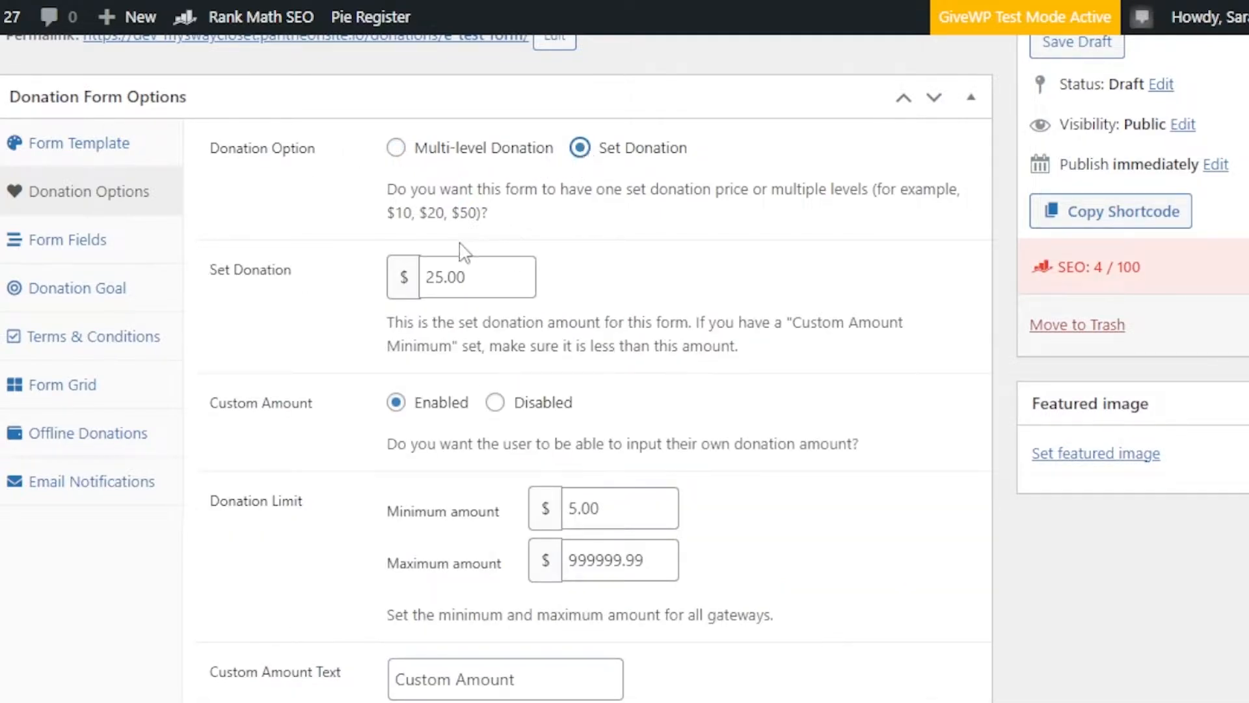
click(395, 147)
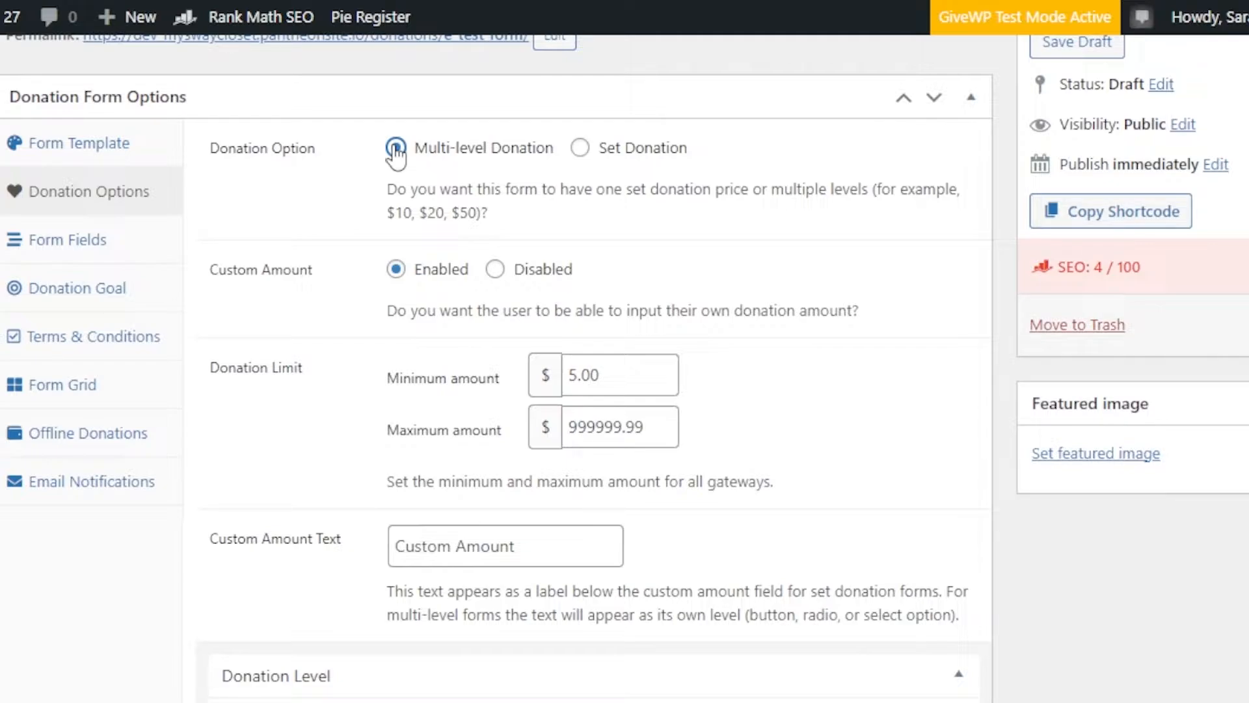
click(581, 148)
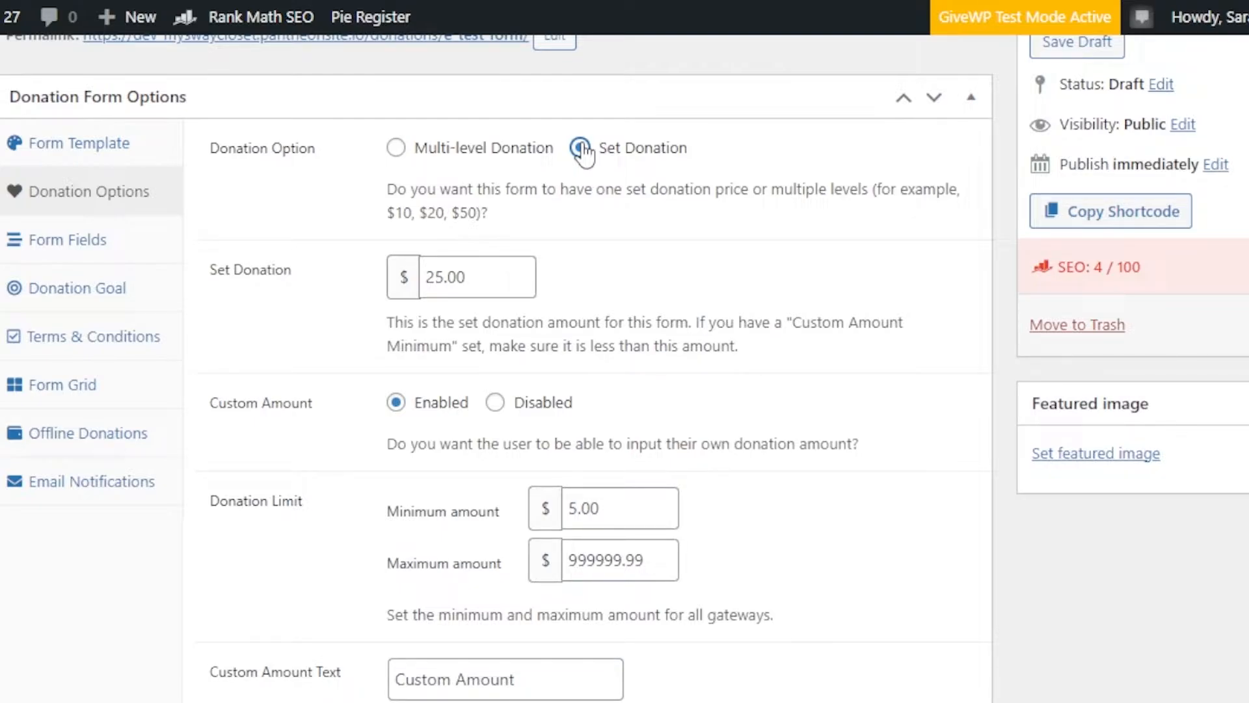
click(398, 148)
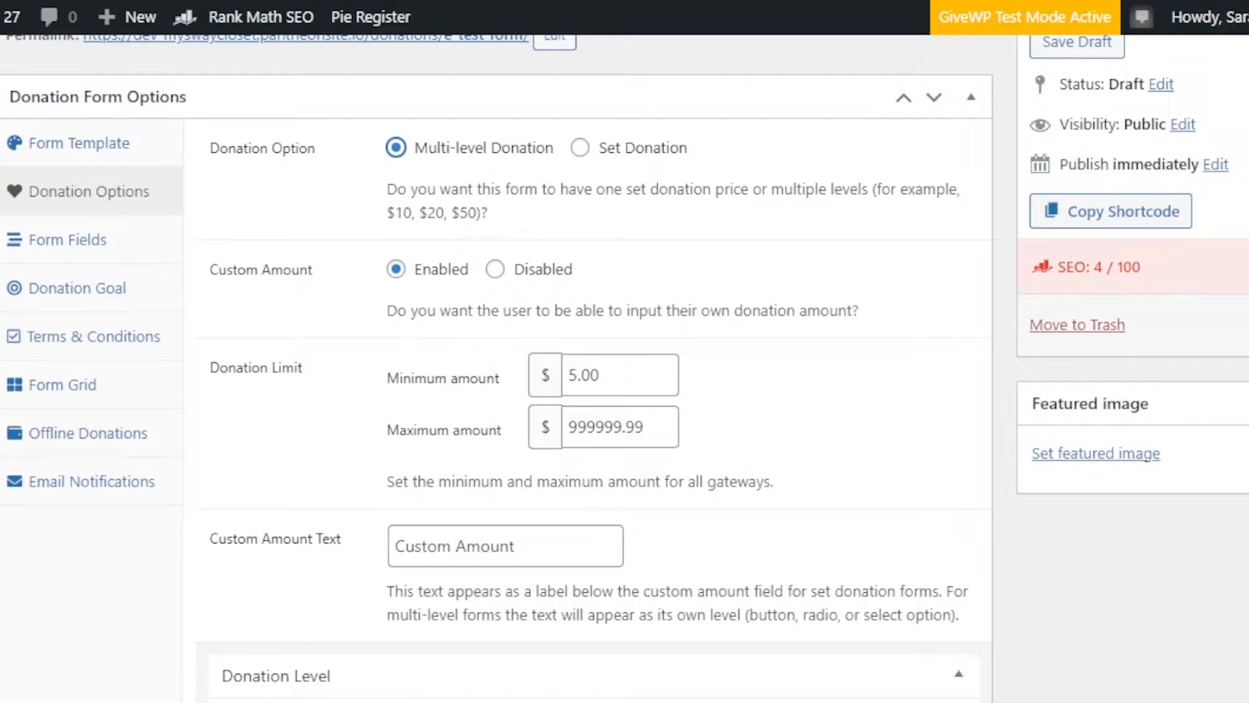
scroll(494, 358, down, 4)
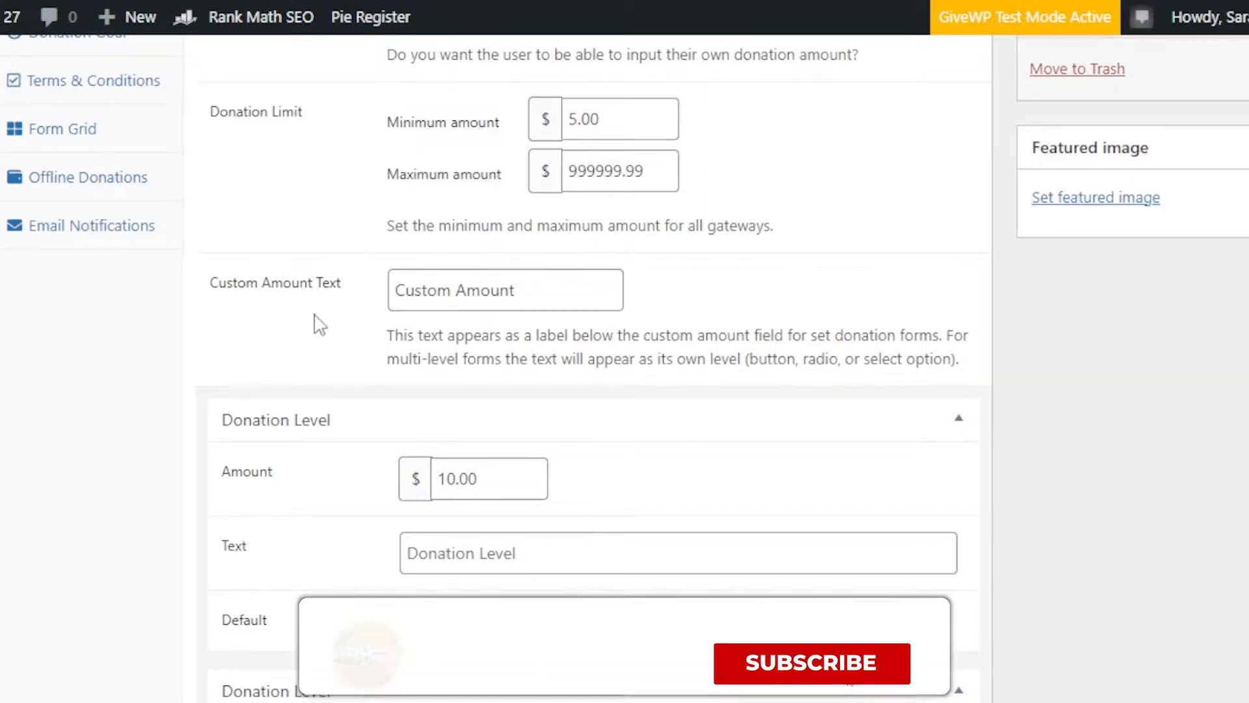
click(456, 291)
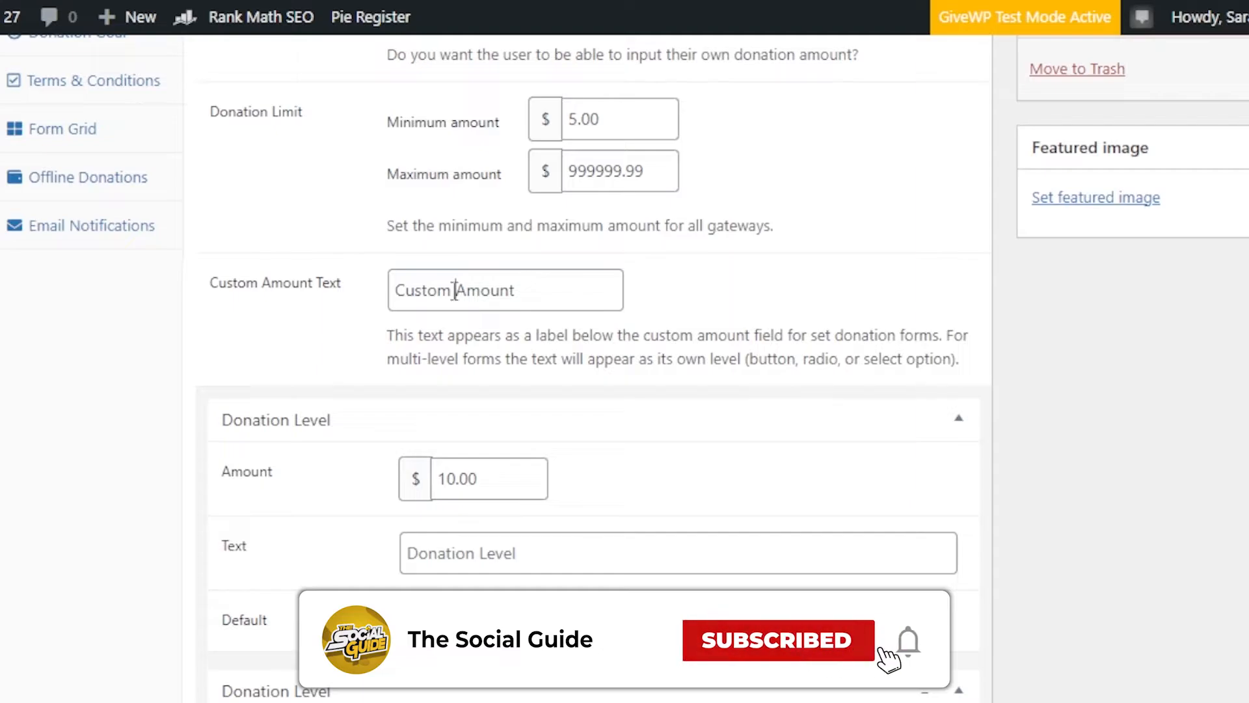
text(89)
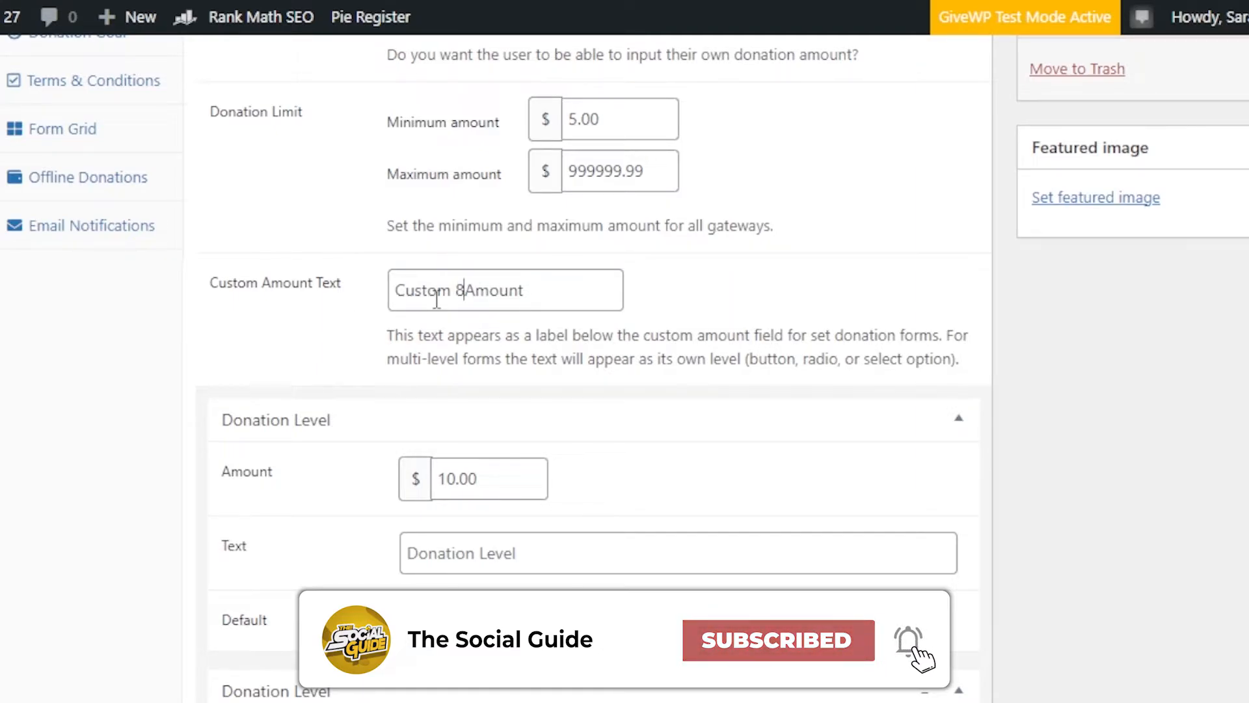
key(BackSpace)
key(BackSpace)
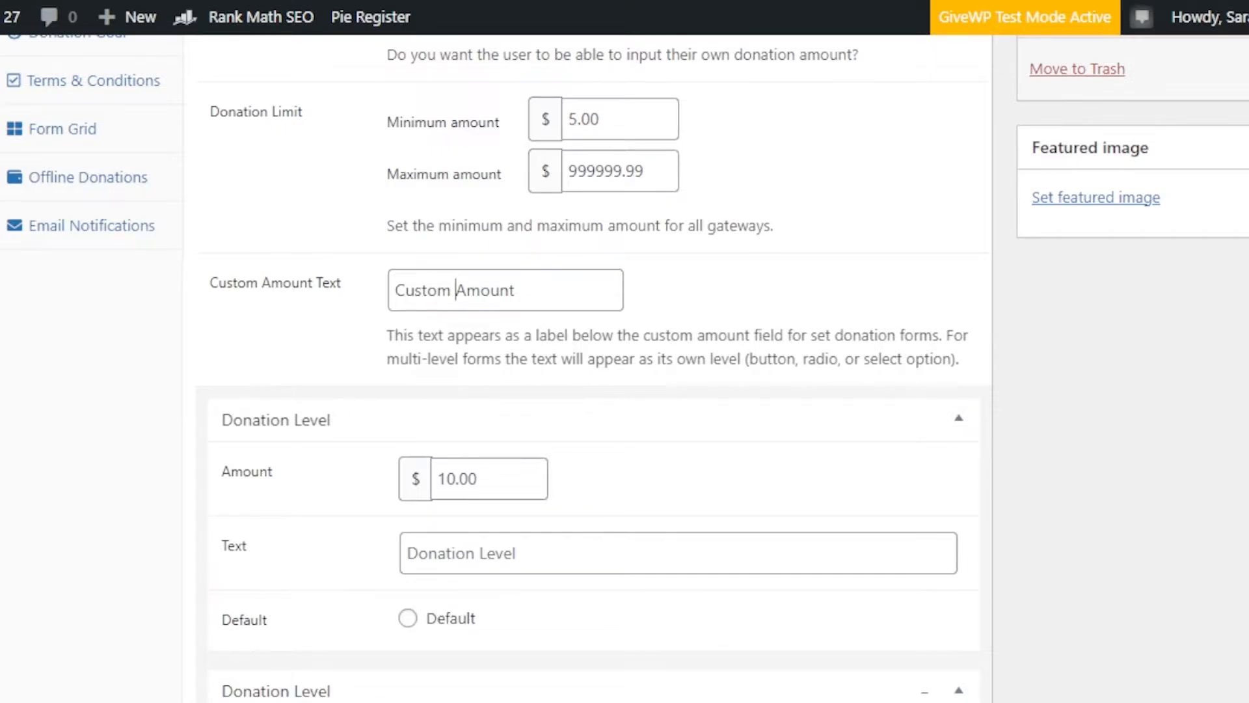
Step: Look over the form's donation levels, checking their amounts, text fields and default selection
scroll(321, 226, down, 4)
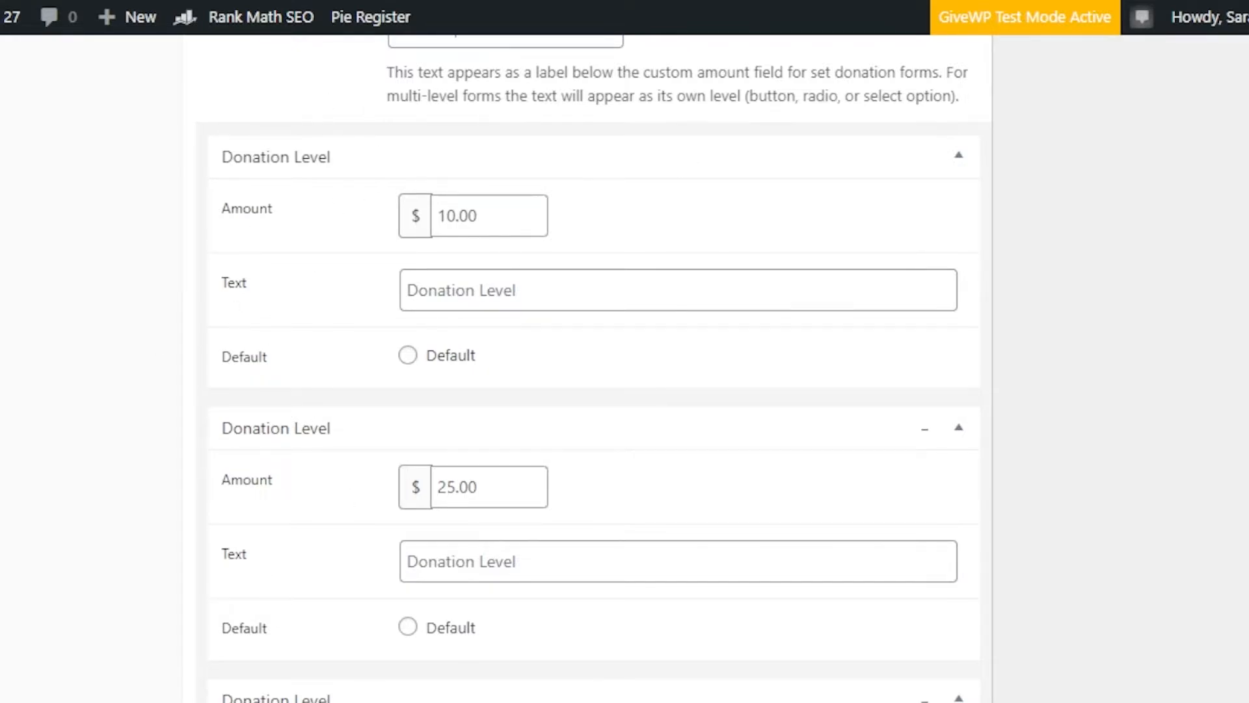
scroll(594, 367, down, 15)
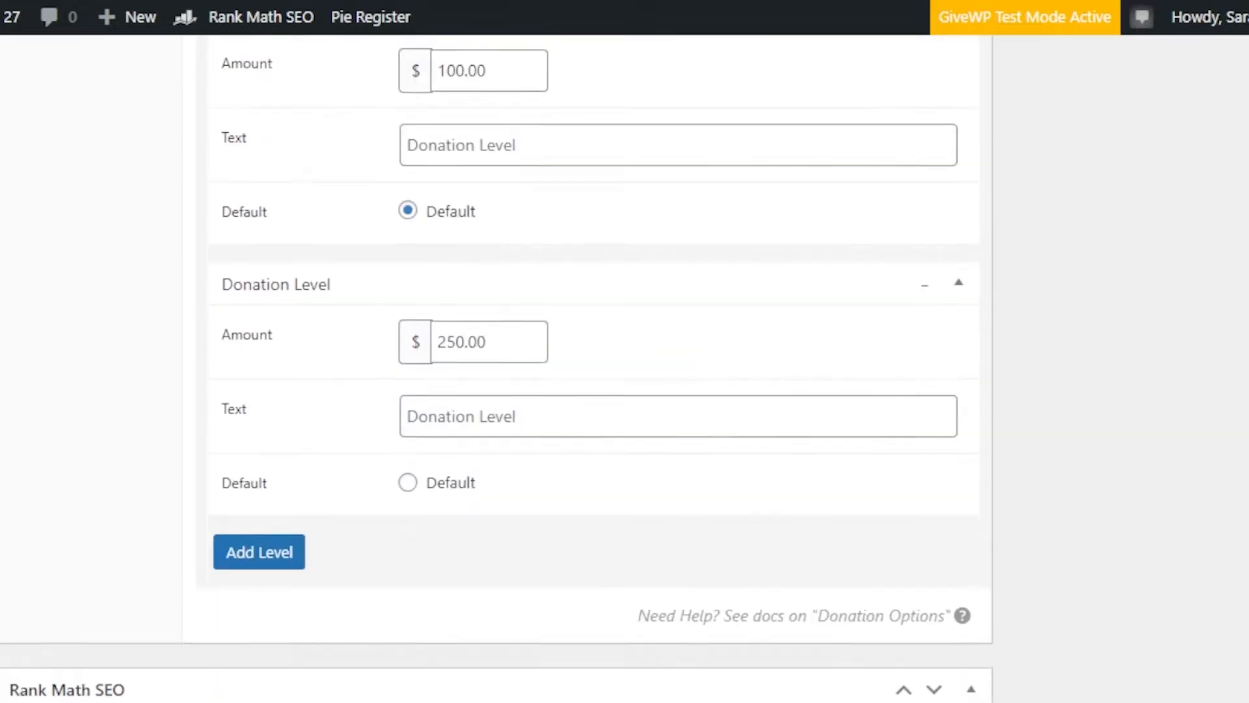
scroll(455, 553, up, 20)
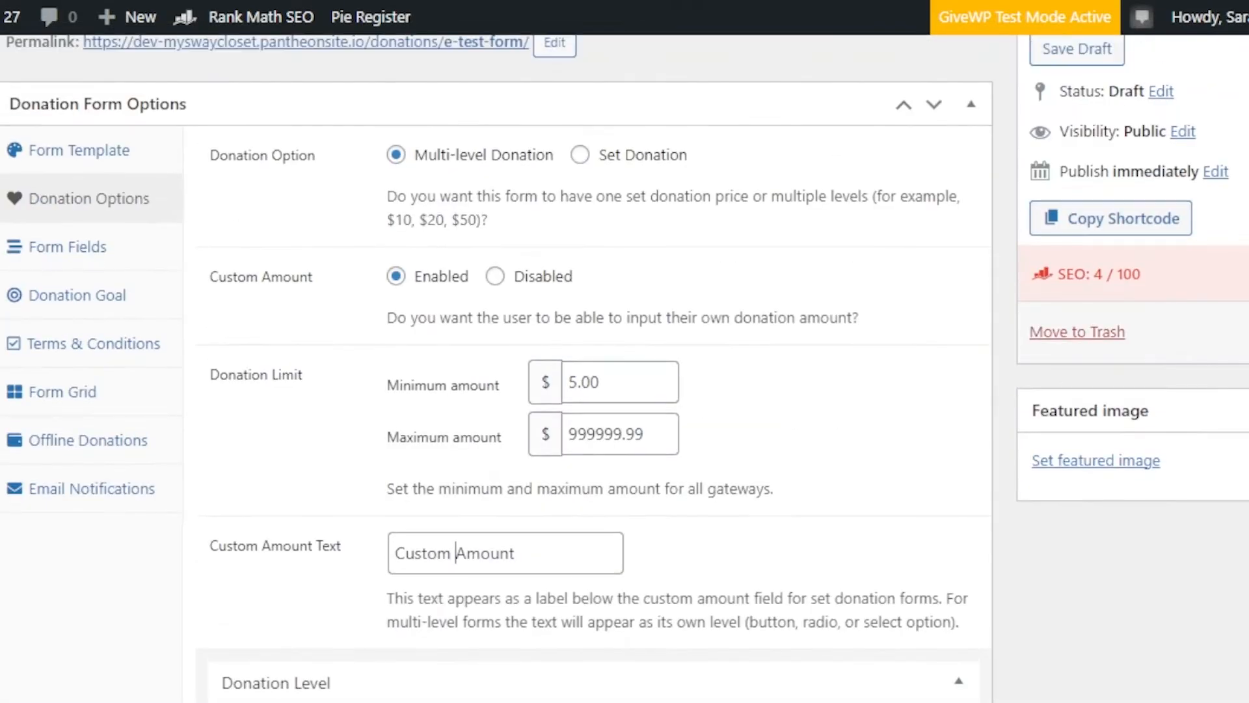
scroll(455, 554, down, 20)
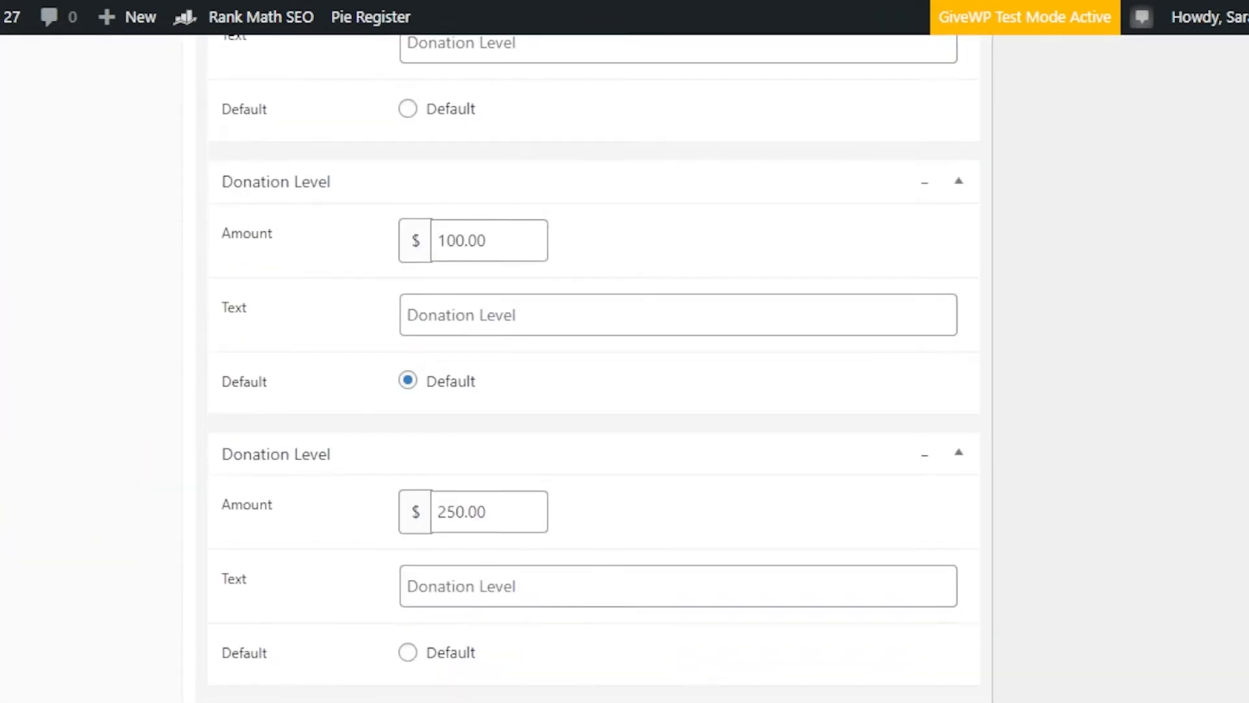
scroll(594, 367, down, 10)
scroll(594, 368, up, 15)
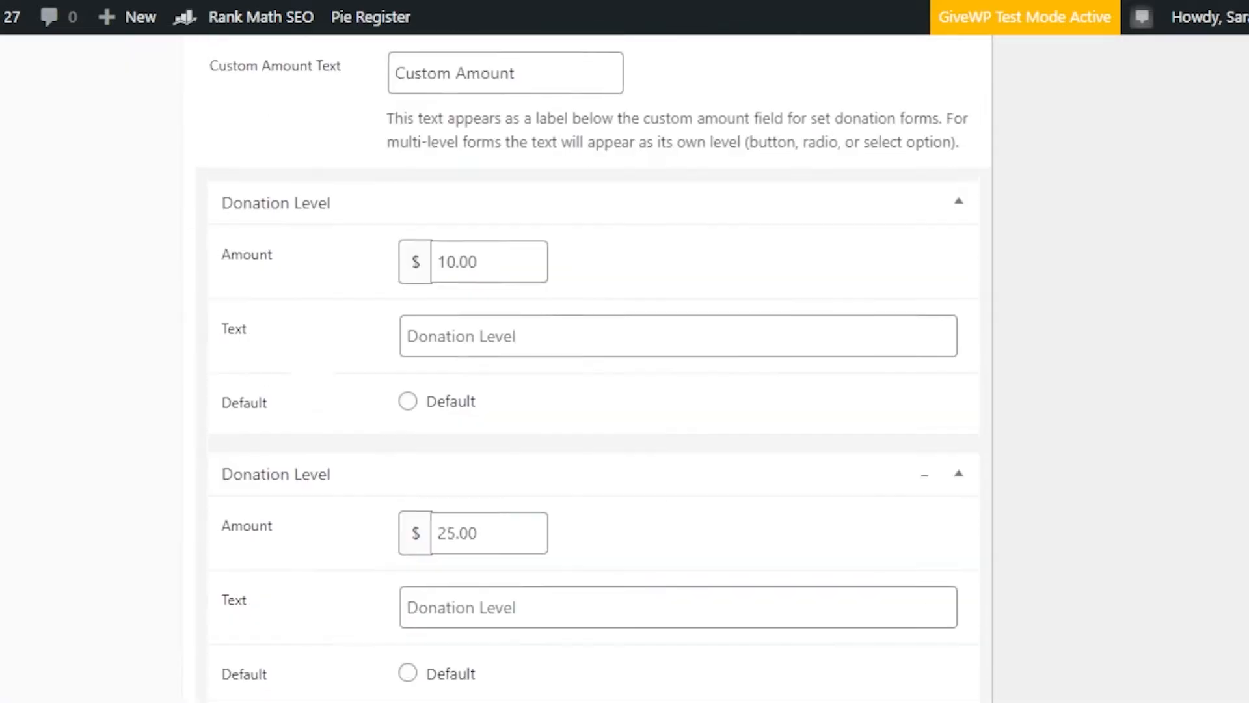
scroll(96, 321, up, 9)
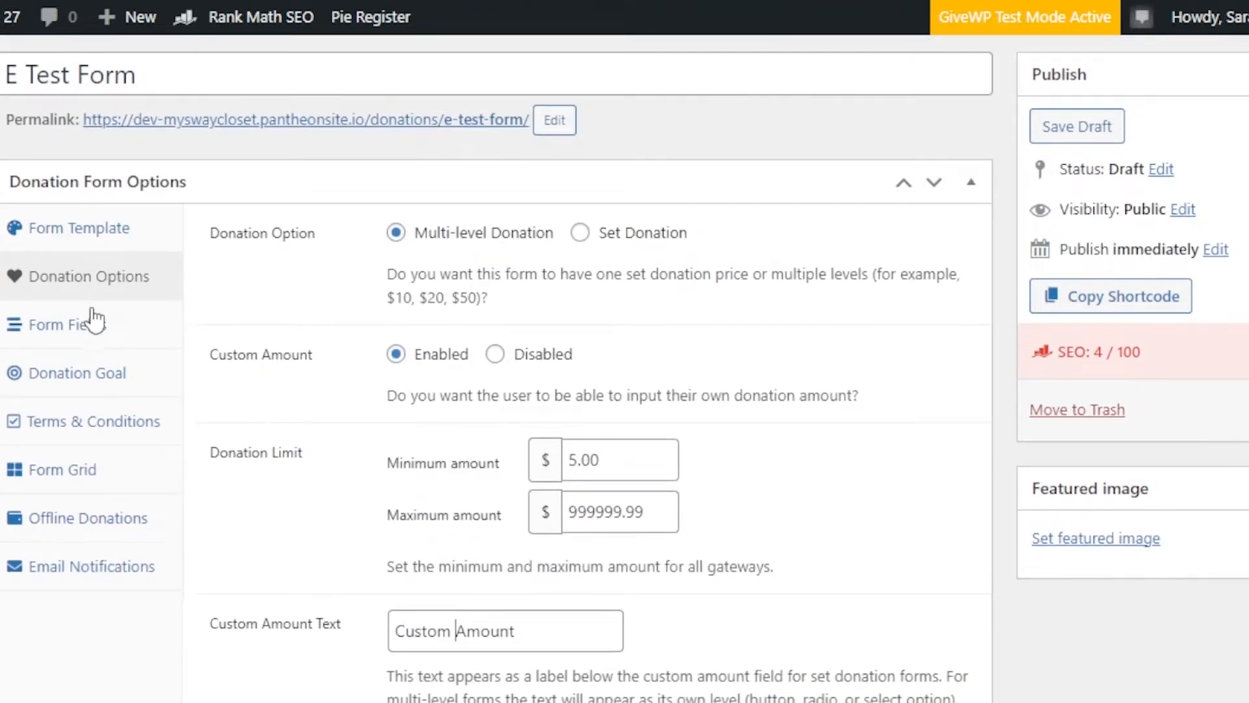
Step: Open the form fields settings and examine the options from the default gateway to guest donations and registration
click(96, 322)
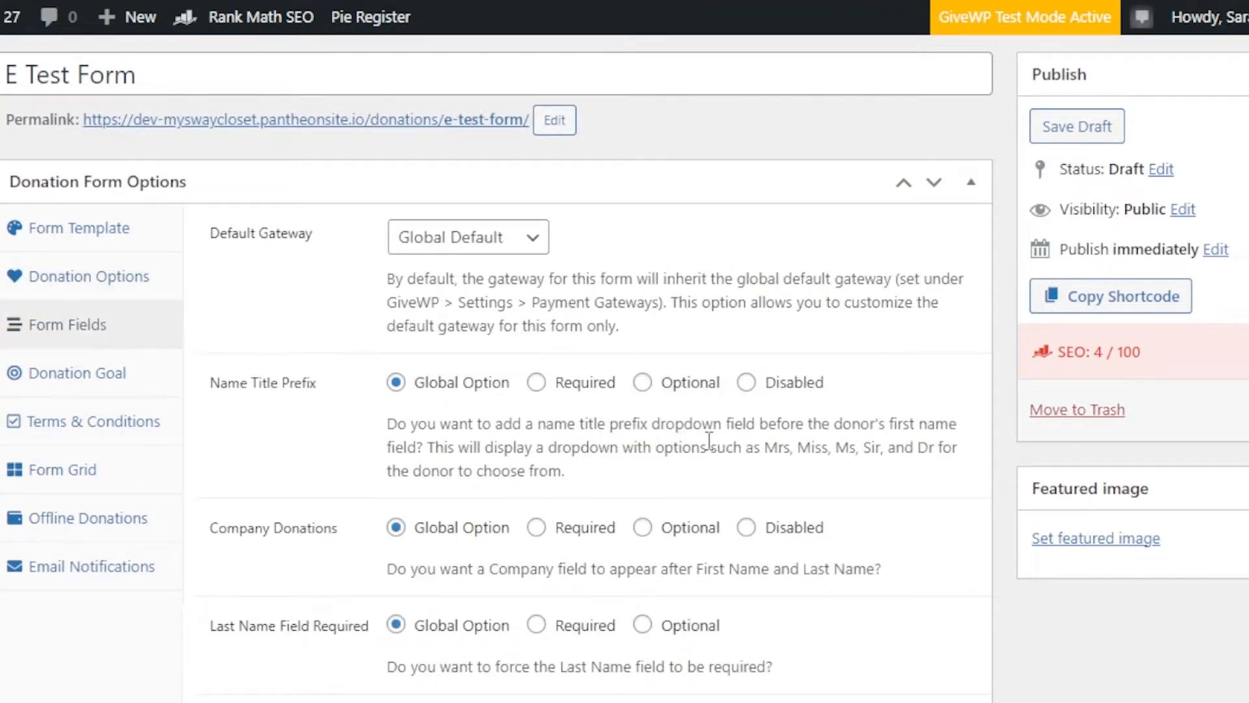
scroll(494, 365, down, 9)
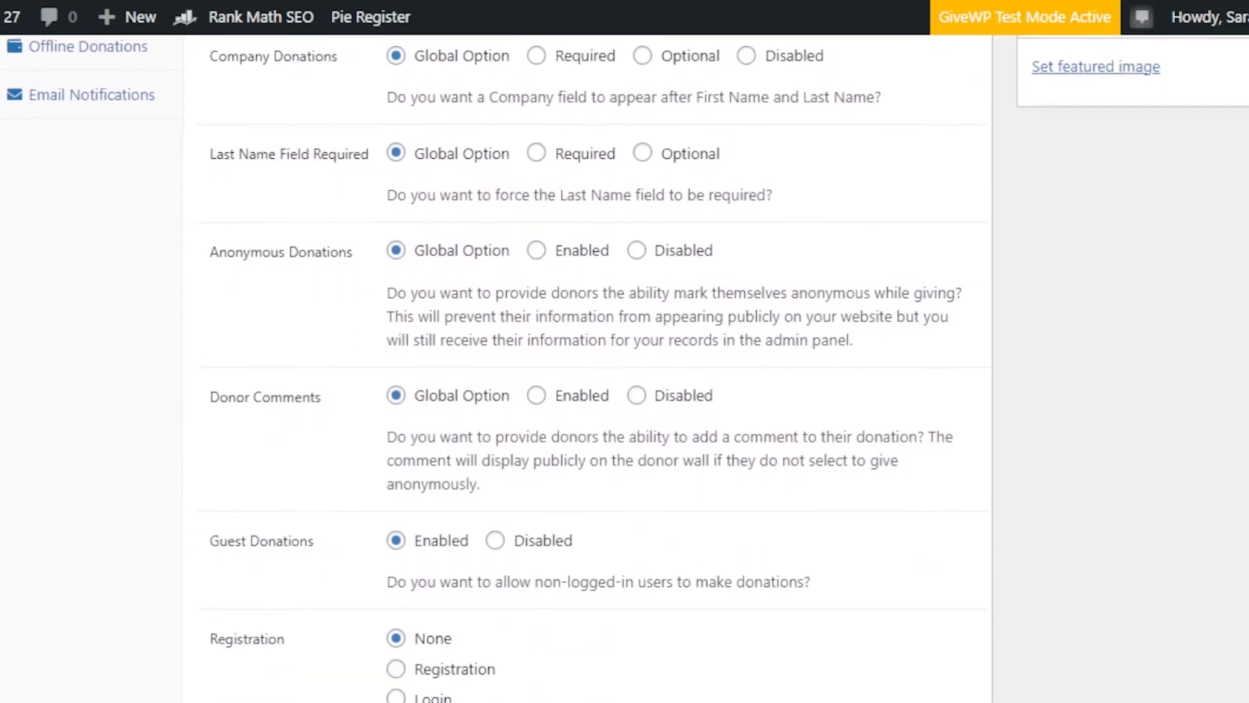
scroll(495, 364, up, 8)
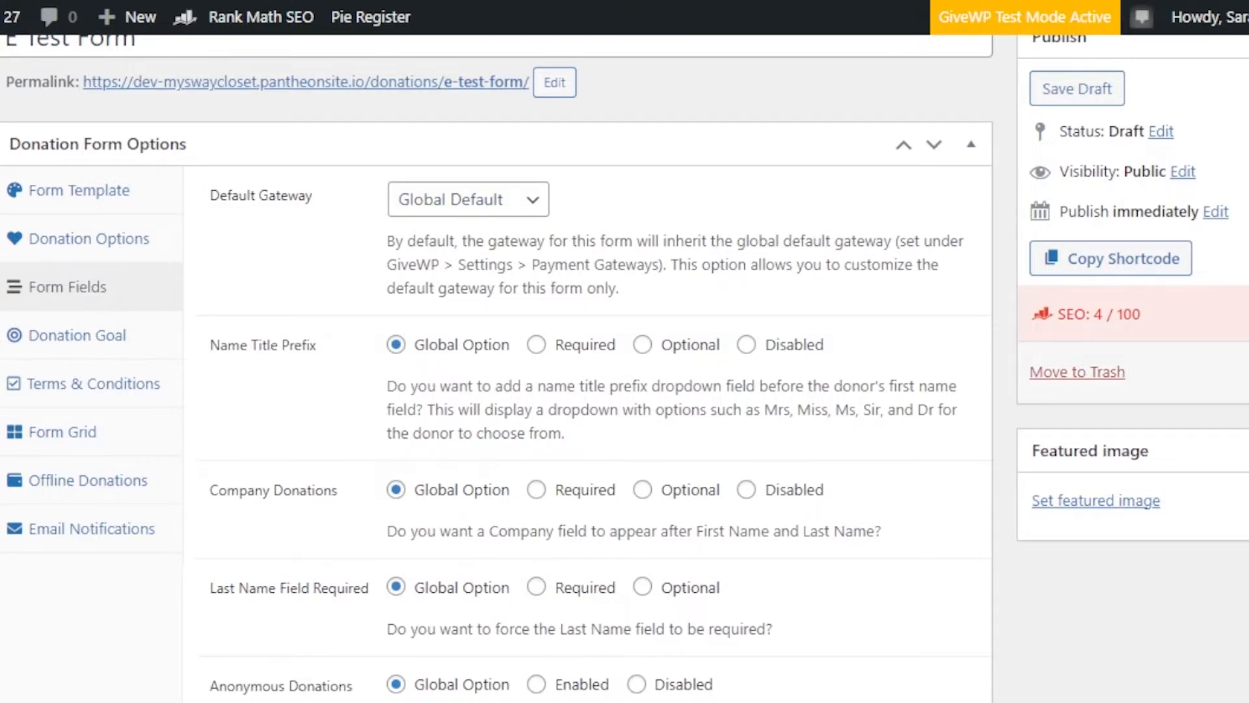
scroll(495, 364, down, 8)
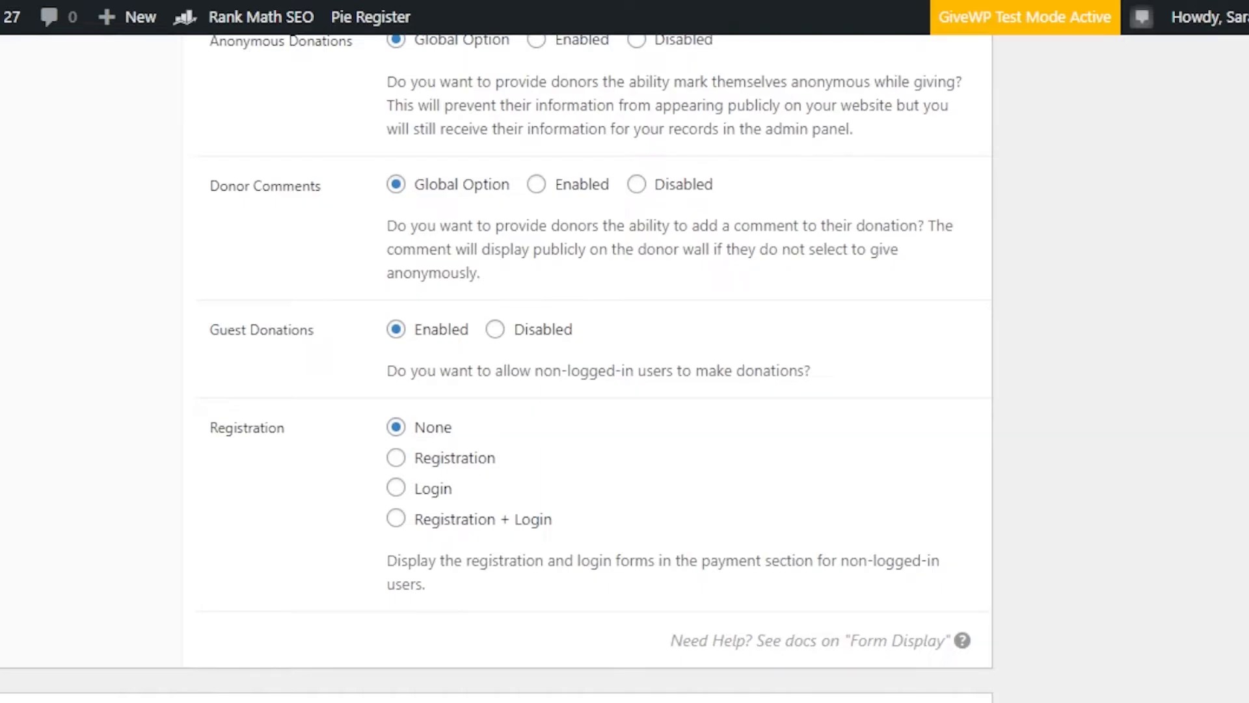
scroll(495, 364, up, 7)
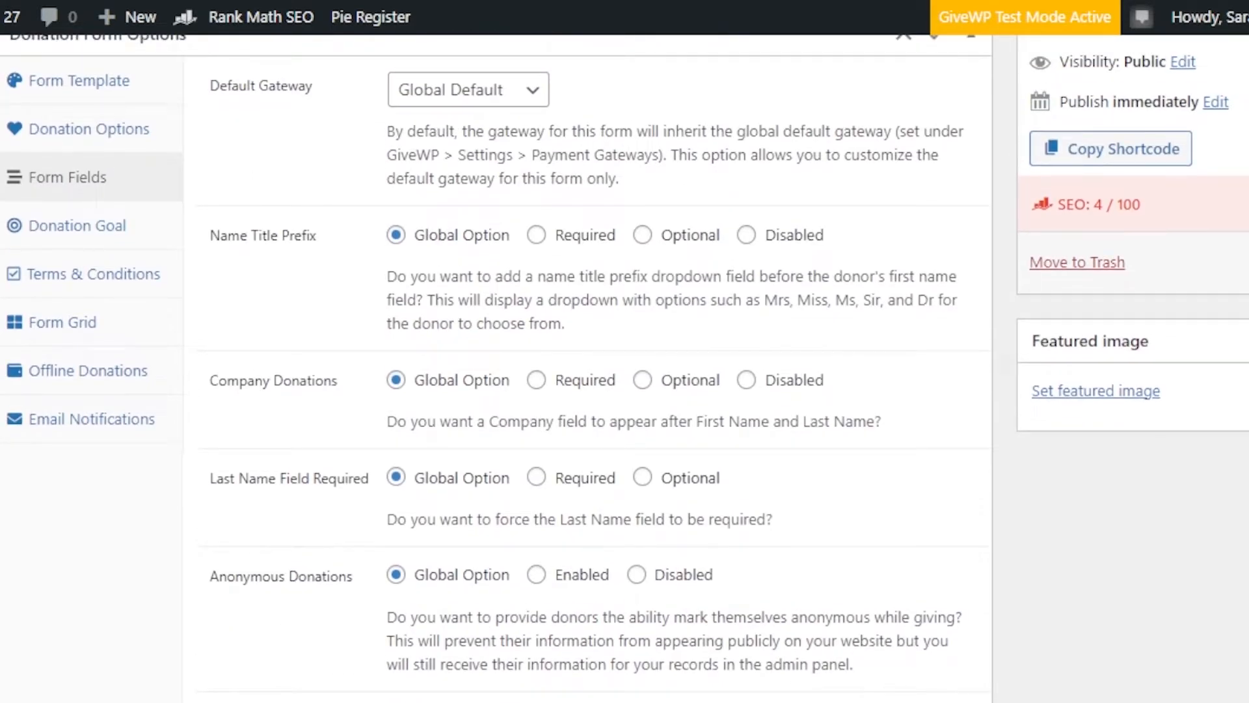
scroll(610, 213, down, 4)
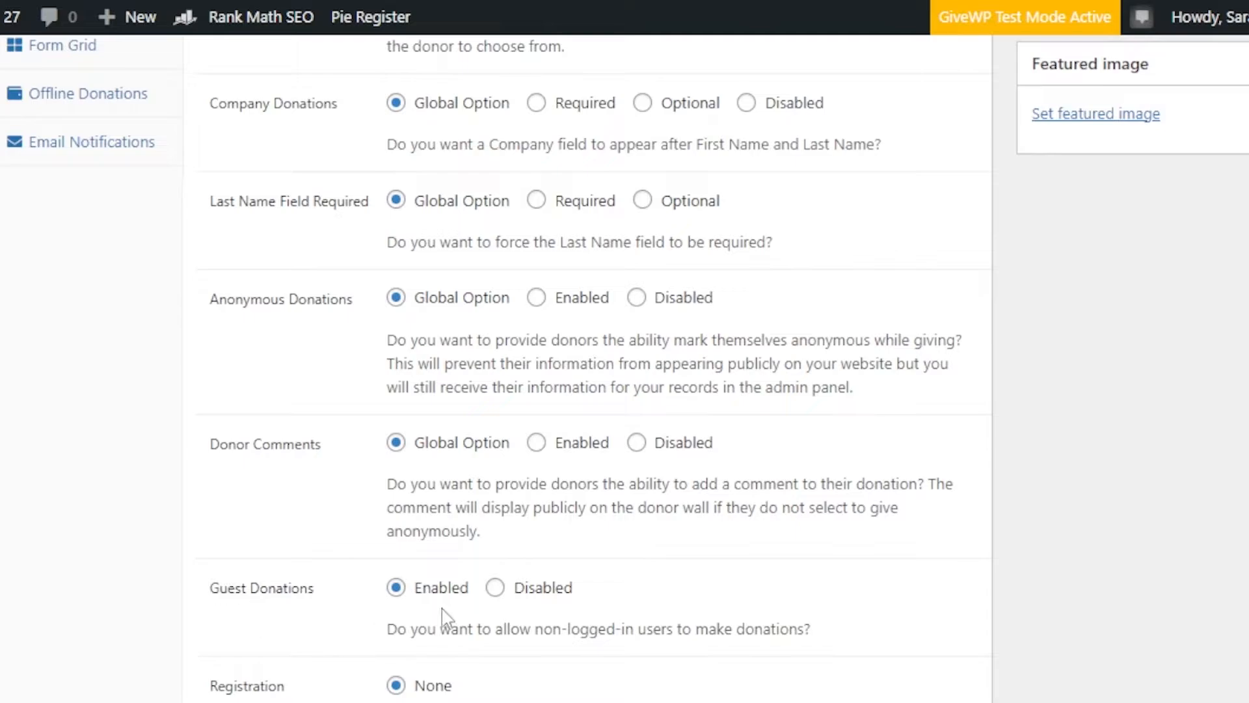
scroll(599, 369, down, 5)
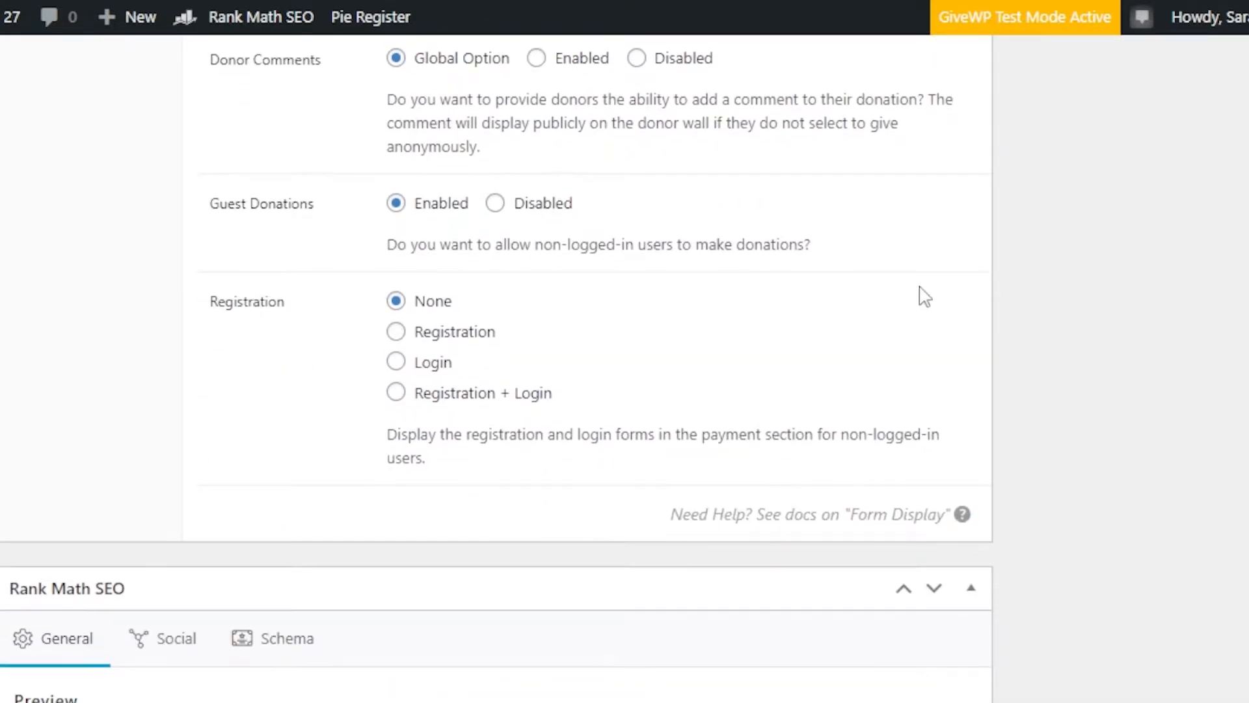
Step: Preview the E Test Form donation form on the website and look over the resulting page
scroll(495, 369, up, 15)
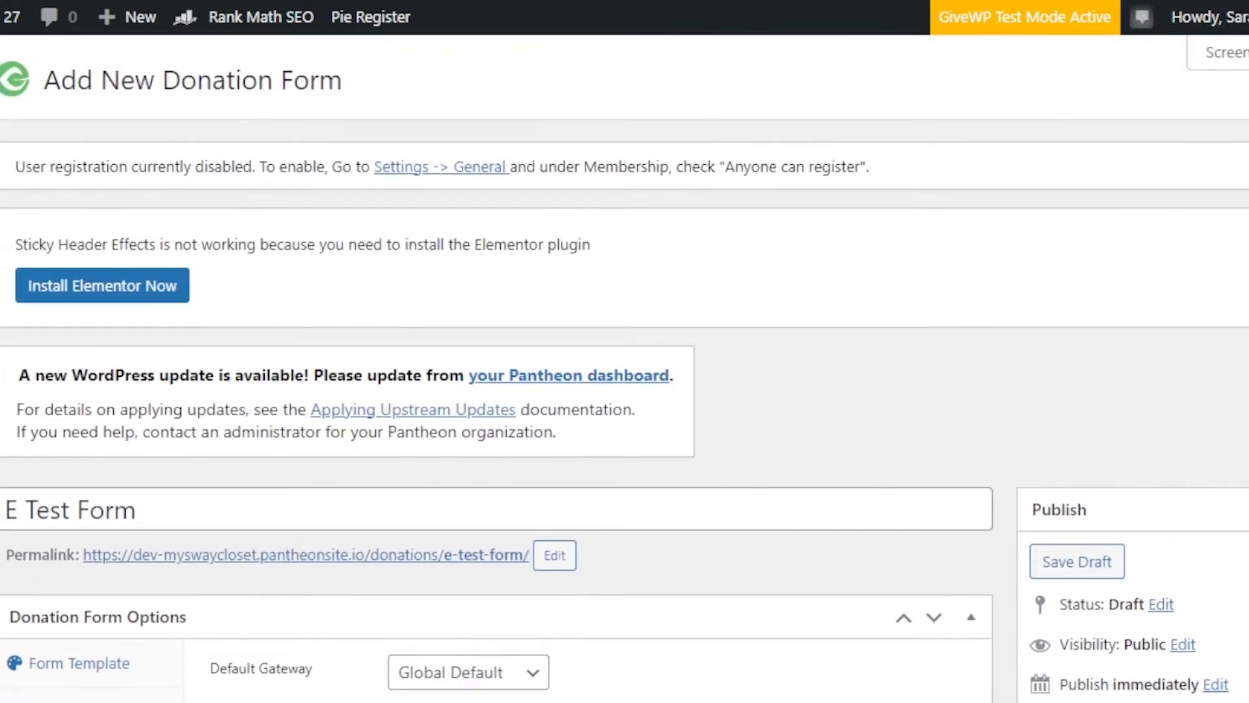
scroll(624, 370, down, 2)
scroll(625, 370, up, 1)
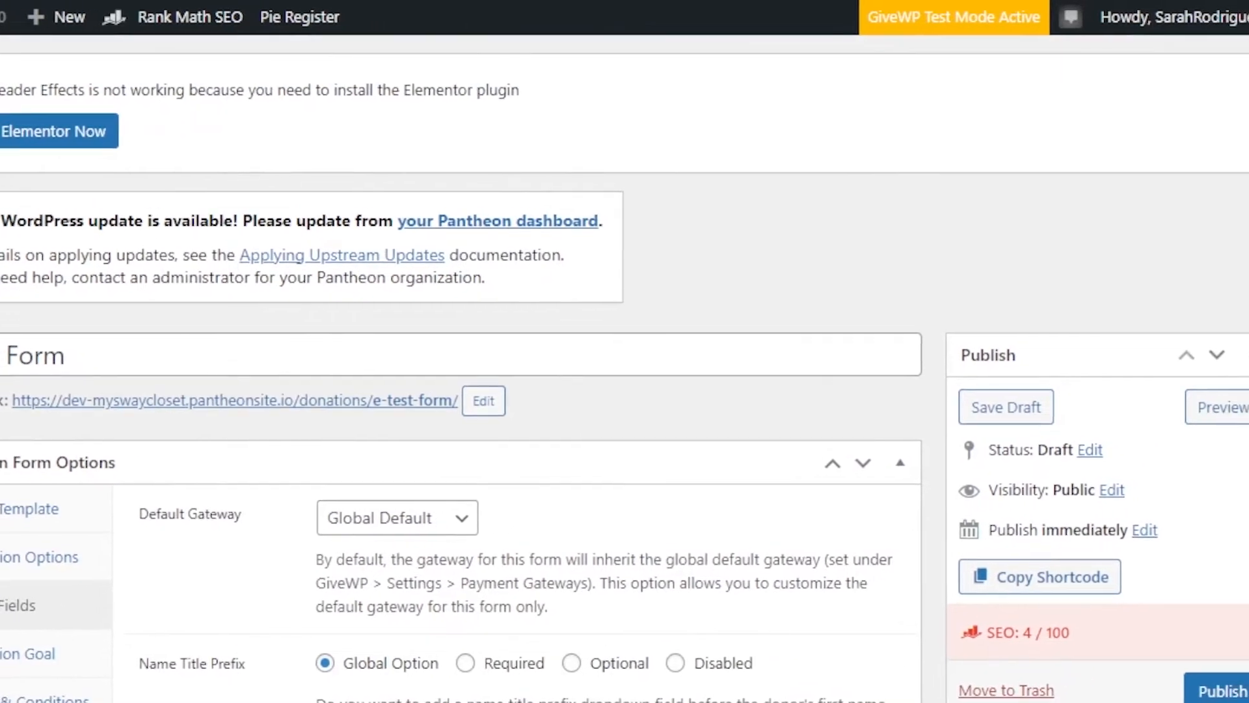
click(1163, 414)
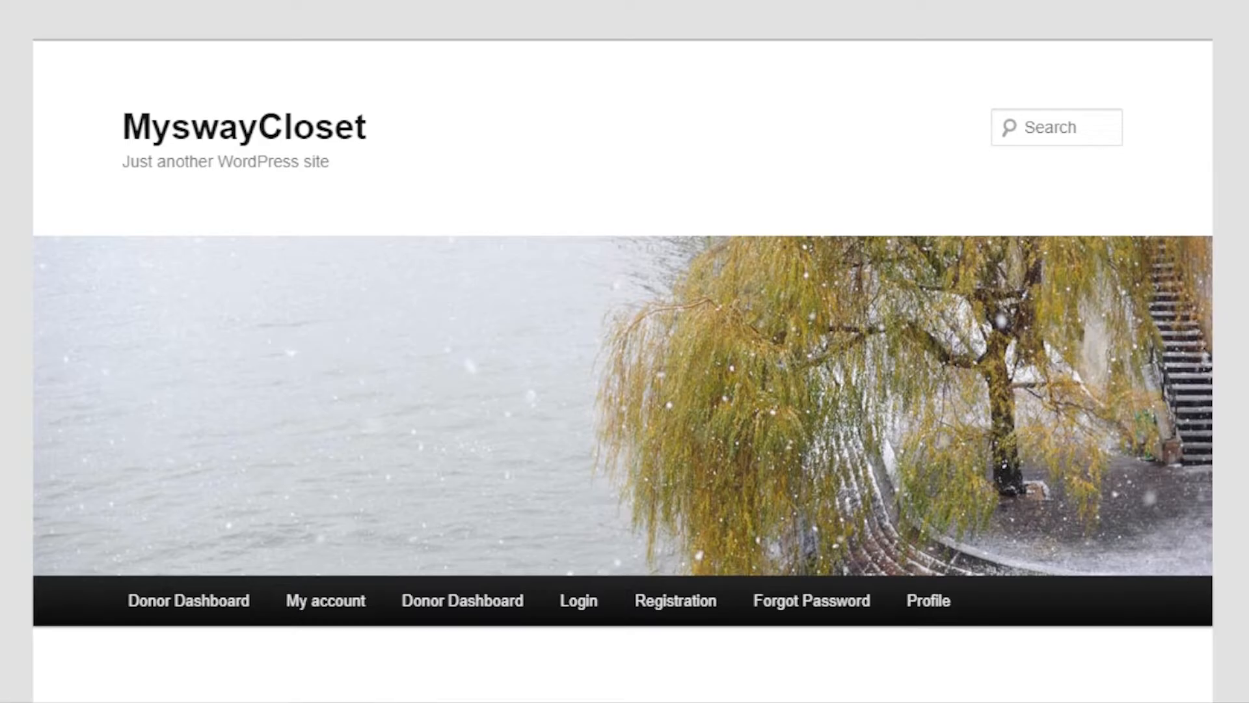
scroll(624, 352, down, 5)
scroll(624, 352, up, 3)
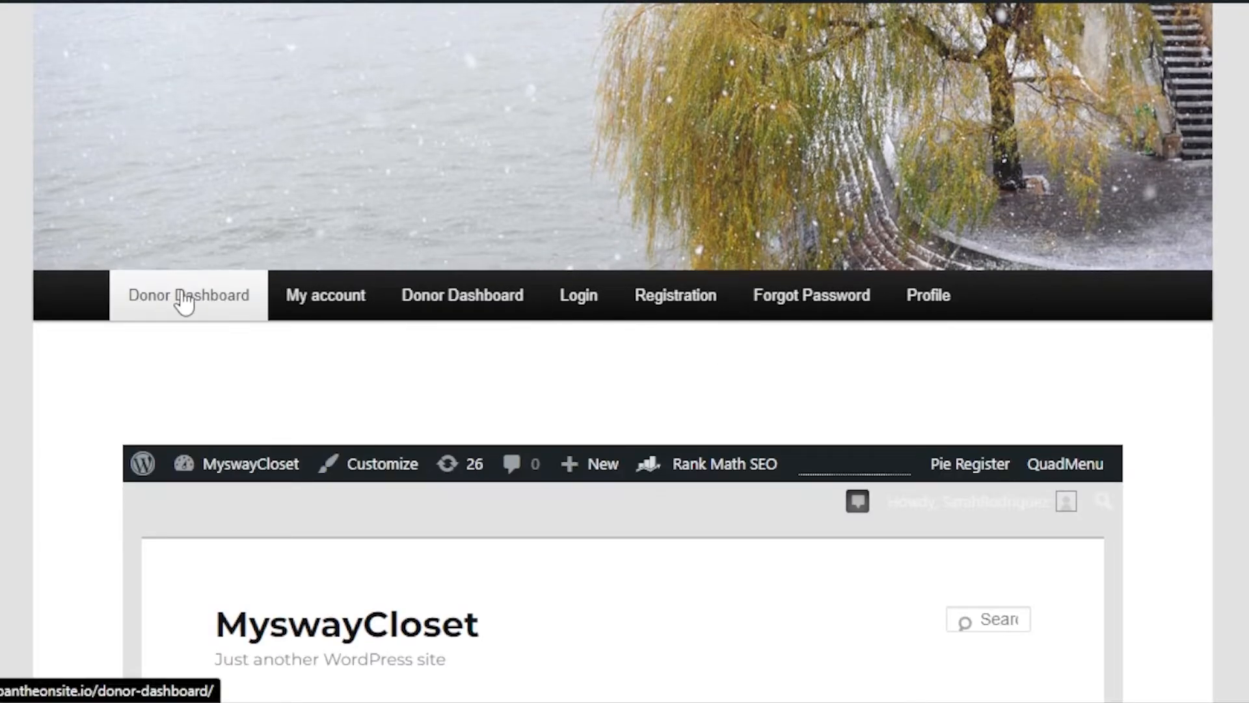
click(897, 305)
scroll(624, 352, down, 5)
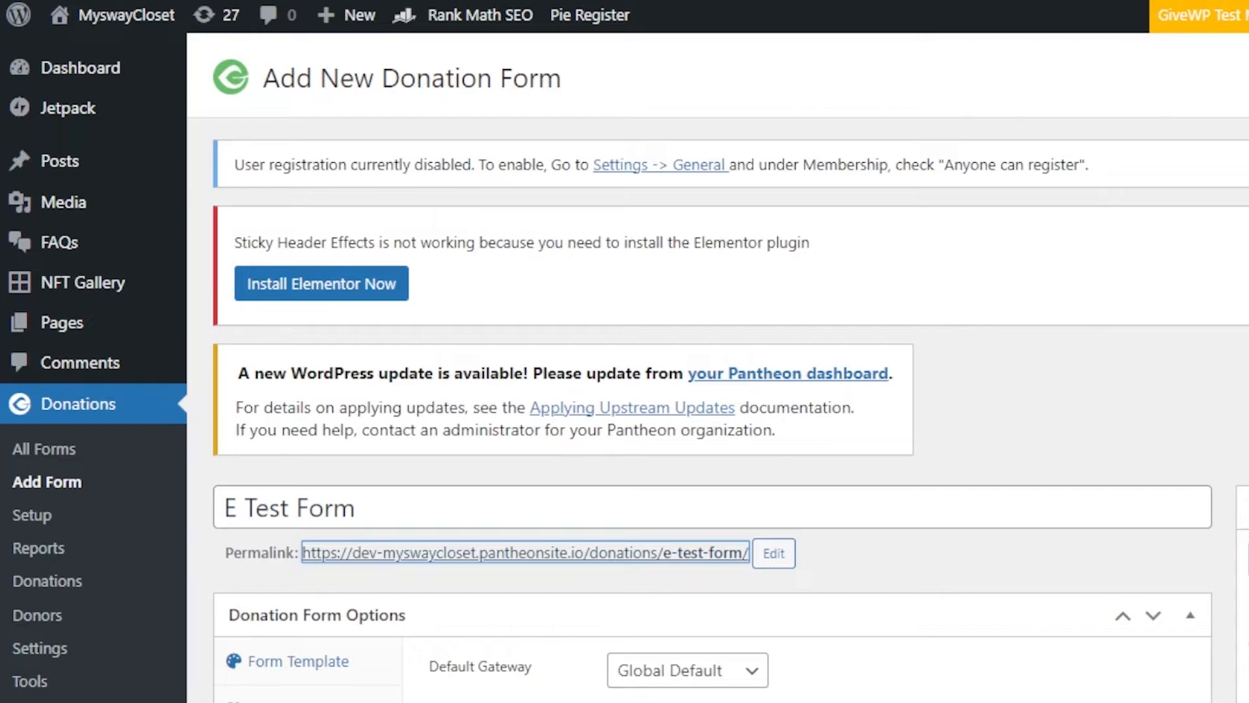
Step: Leave E Test Form without saving, start a new blank donation form and show its form fields settings
click(30, 406)
click(931, 67)
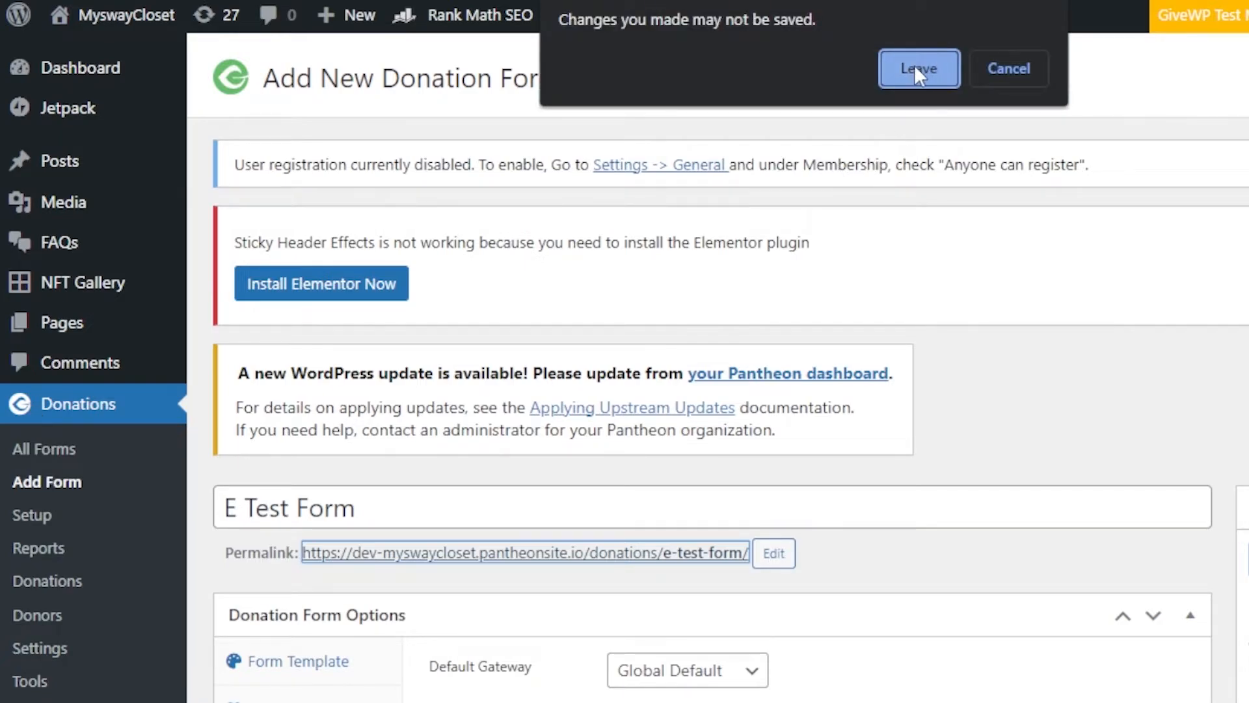
click(29, 482)
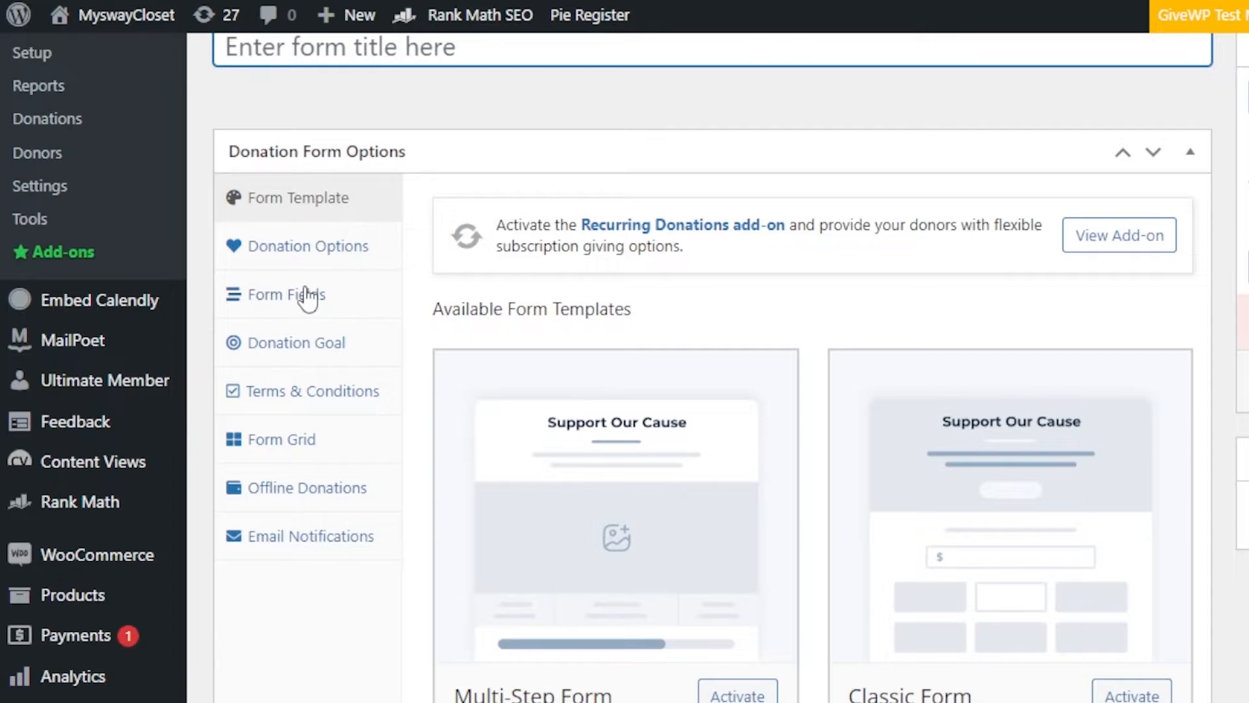
click(307, 299)
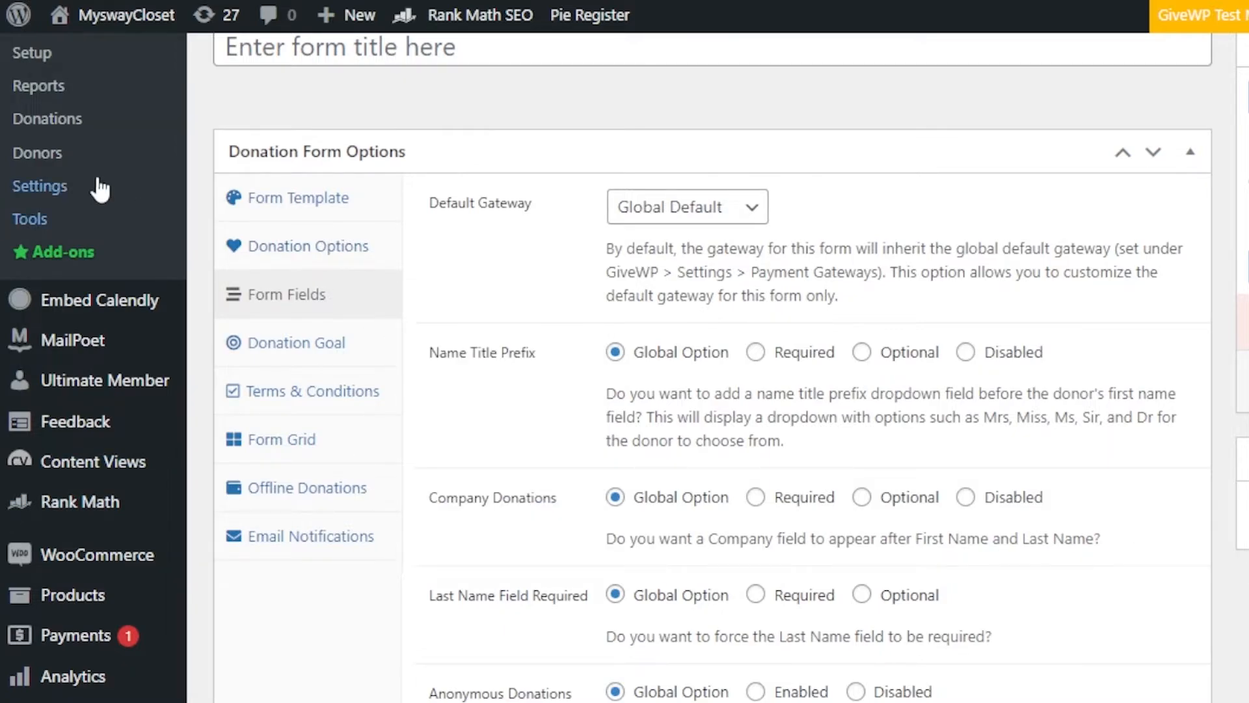
Step: Open the list of received donations and look over its entries and columns
click(47, 119)
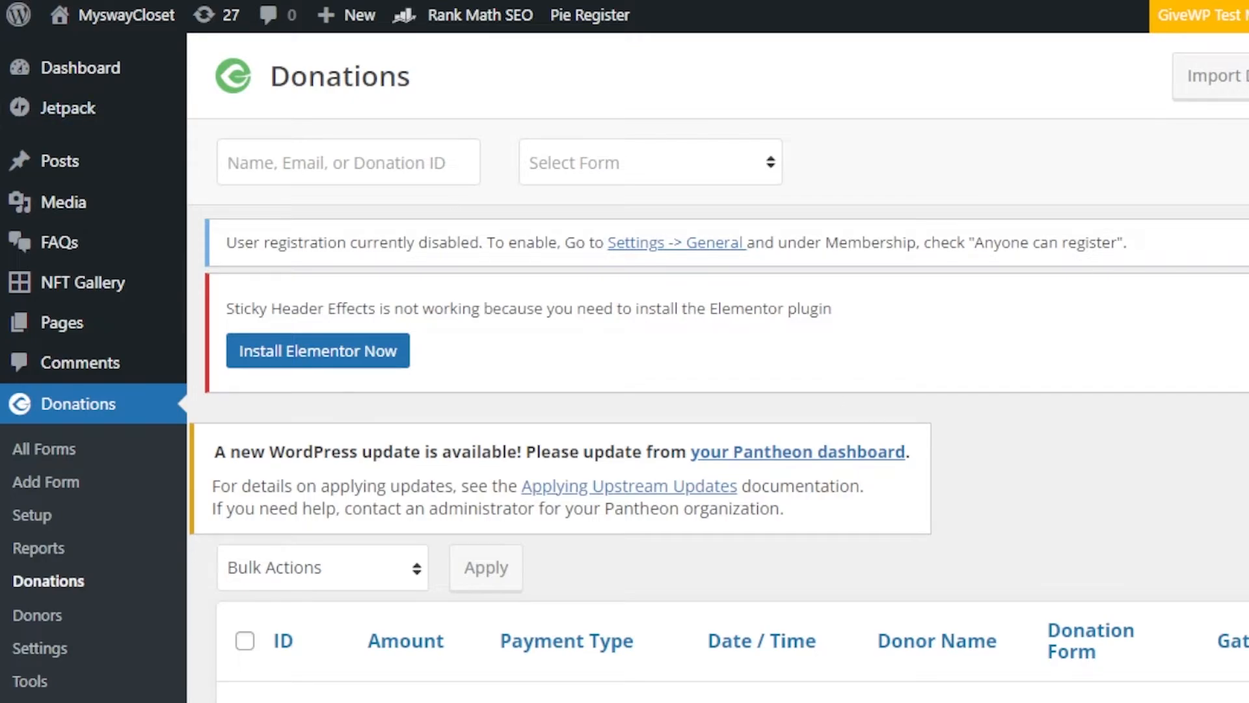
scroll(716, 364, down, 10)
scroll(716, 364, up, 10)
Step: View the published Donation Form from the list of all forms and look over its introduction, image and goal section
click(55, 452)
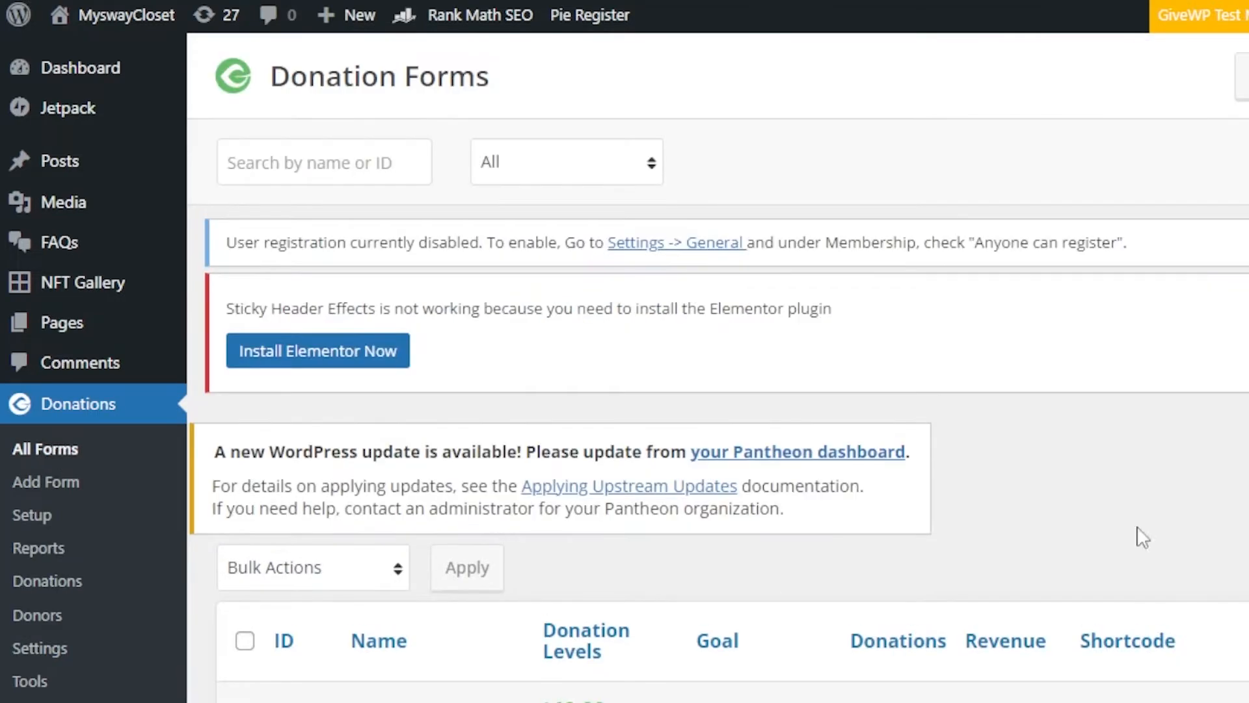
scroll(505, 349, down, 5)
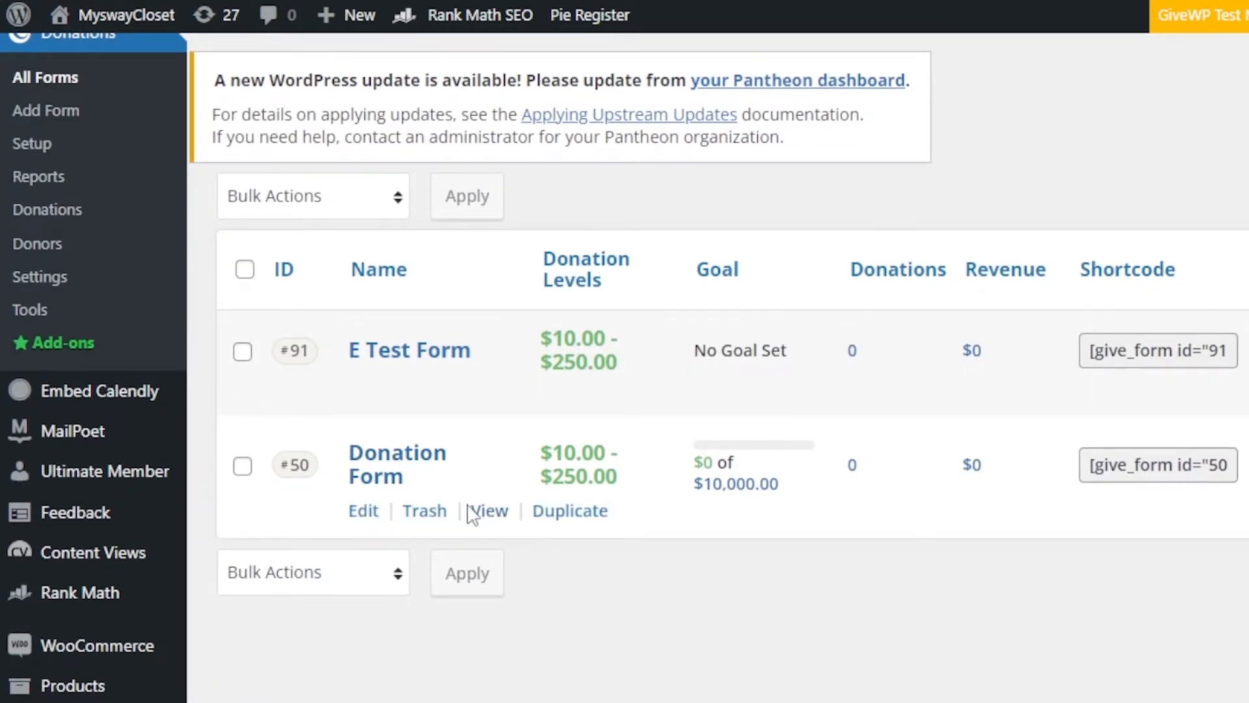
click(494, 512)
scroll(693, 364, down, 5)
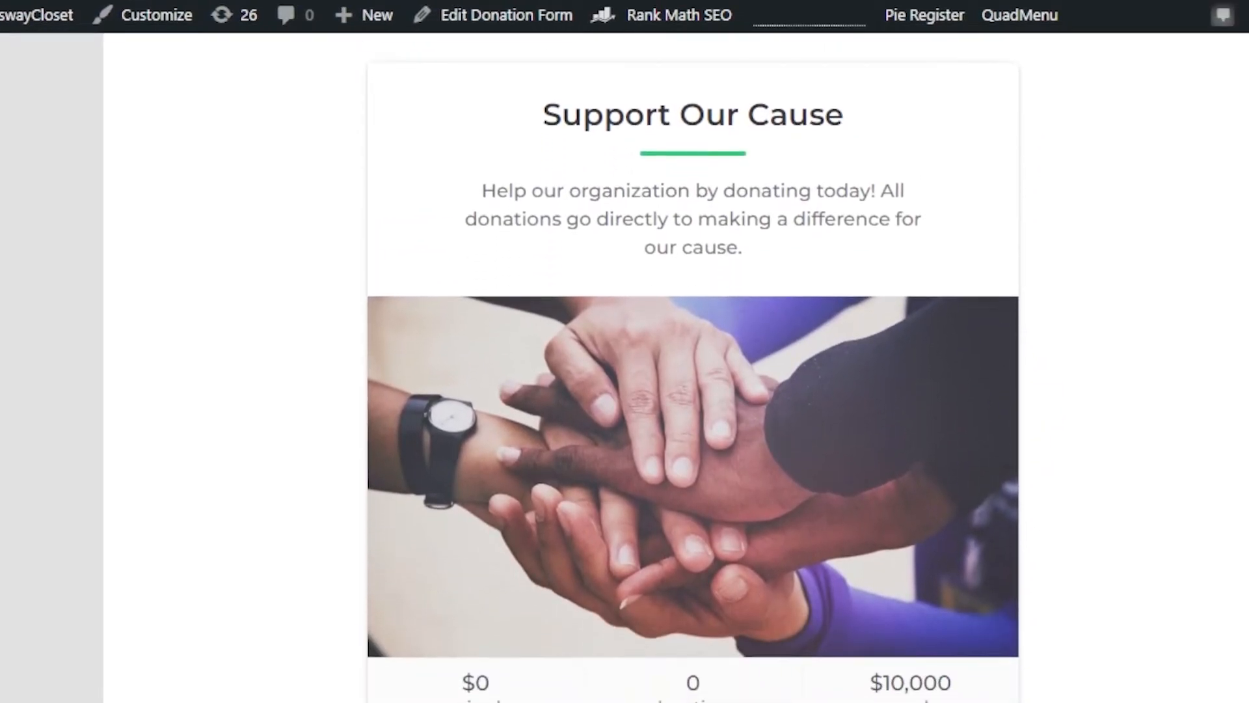
scroll(693, 364, up, 5)
scroll(693, 364, down, 1)
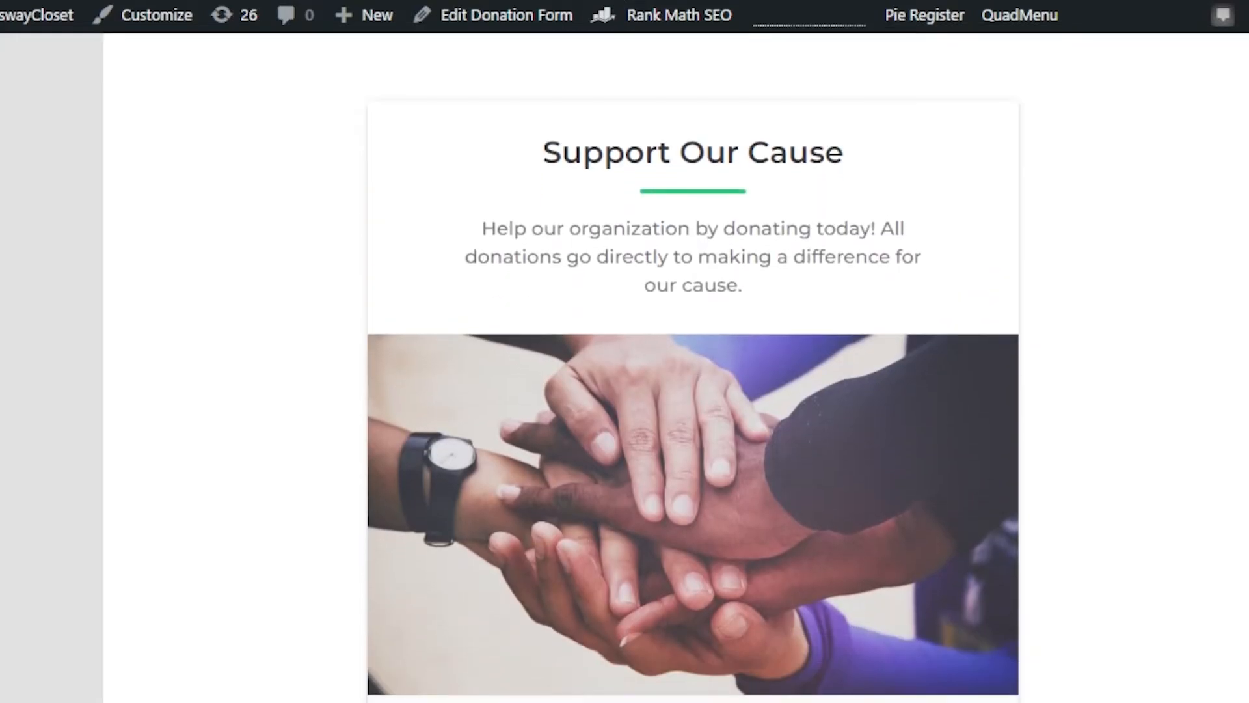
scroll(657, 530, down, 3)
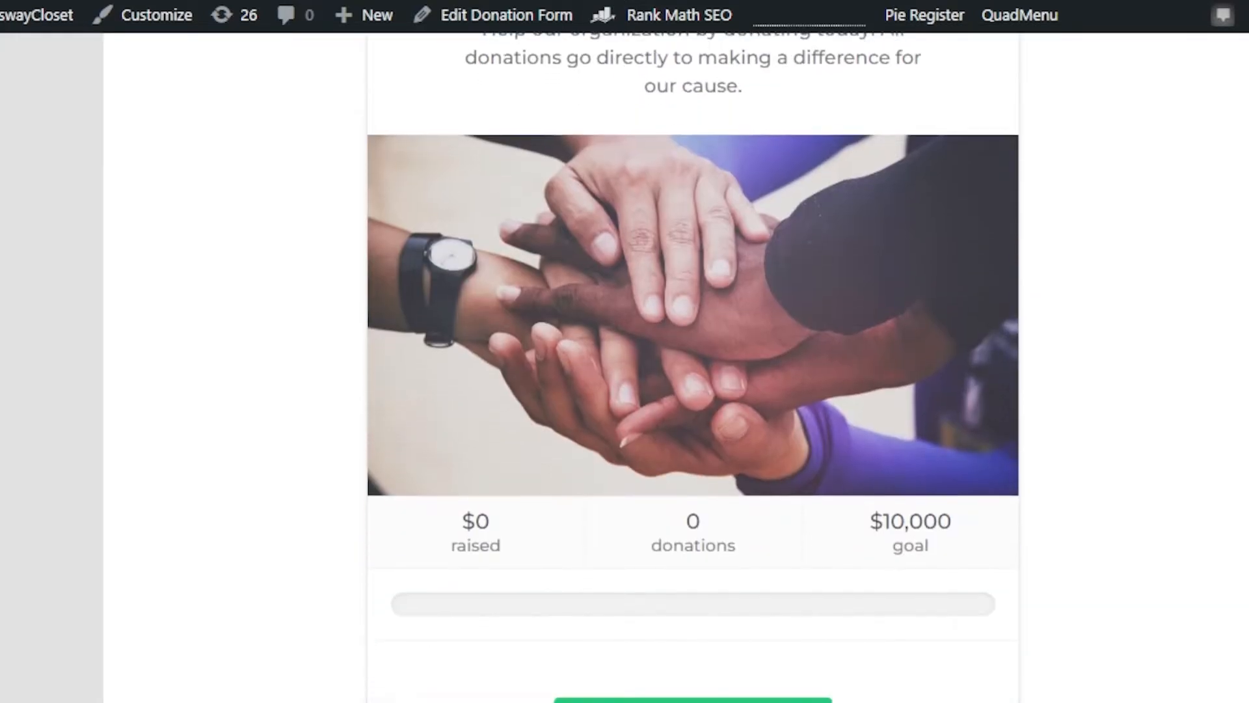
scroll(657, 530, up, 3)
scroll(657, 531, down, 6)
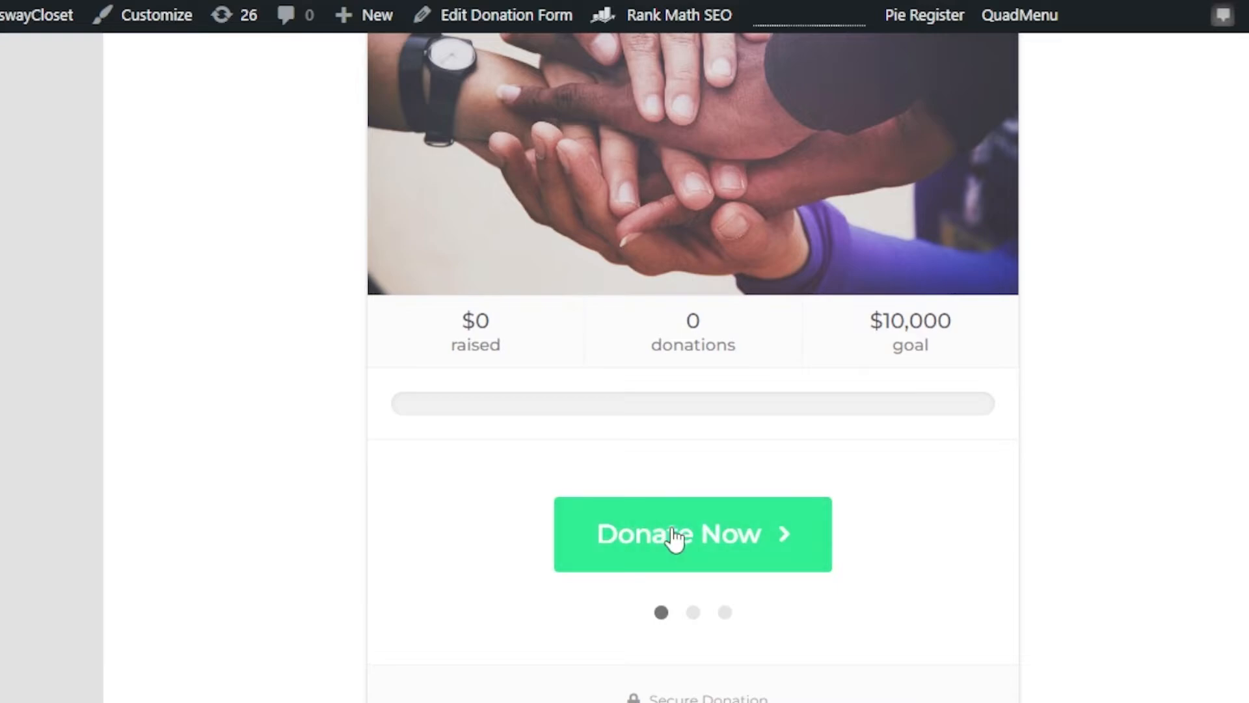
Step: Begin a donation on the public form, enter a custom amount of $500 and continue to the donor information step
click(697, 557)
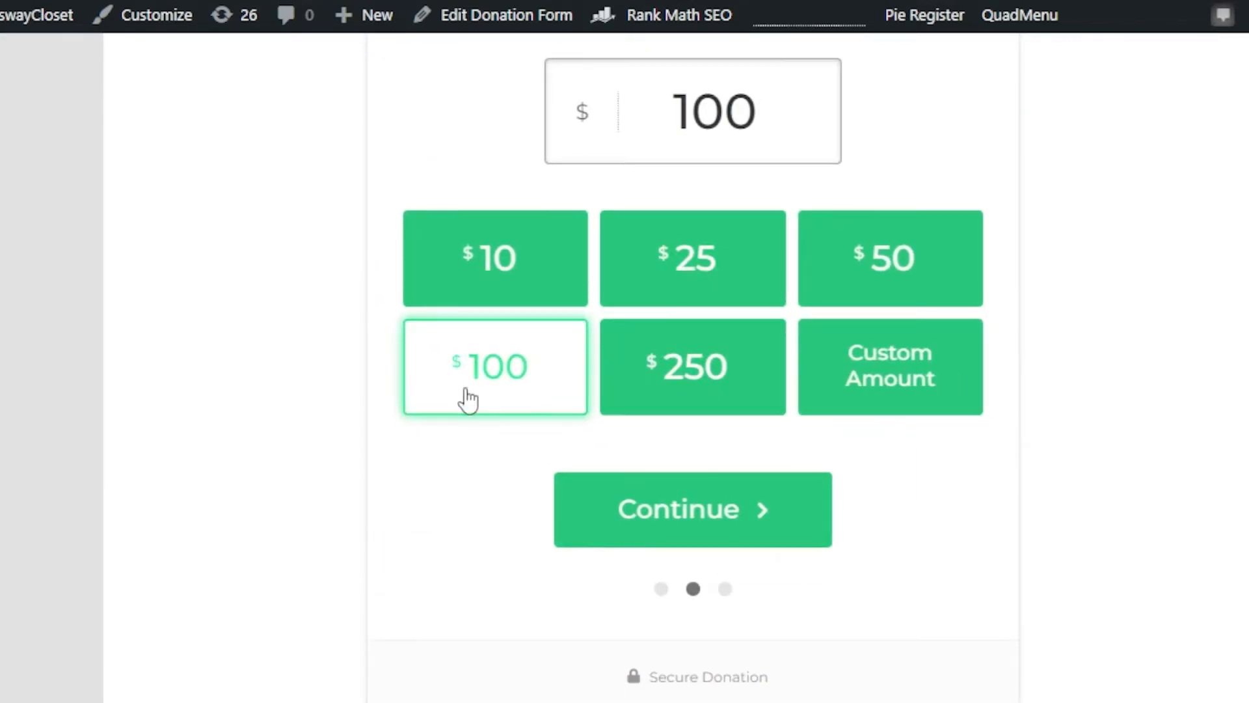
scroll(693, 368, up, 2)
scroll(693, 367, down, 1)
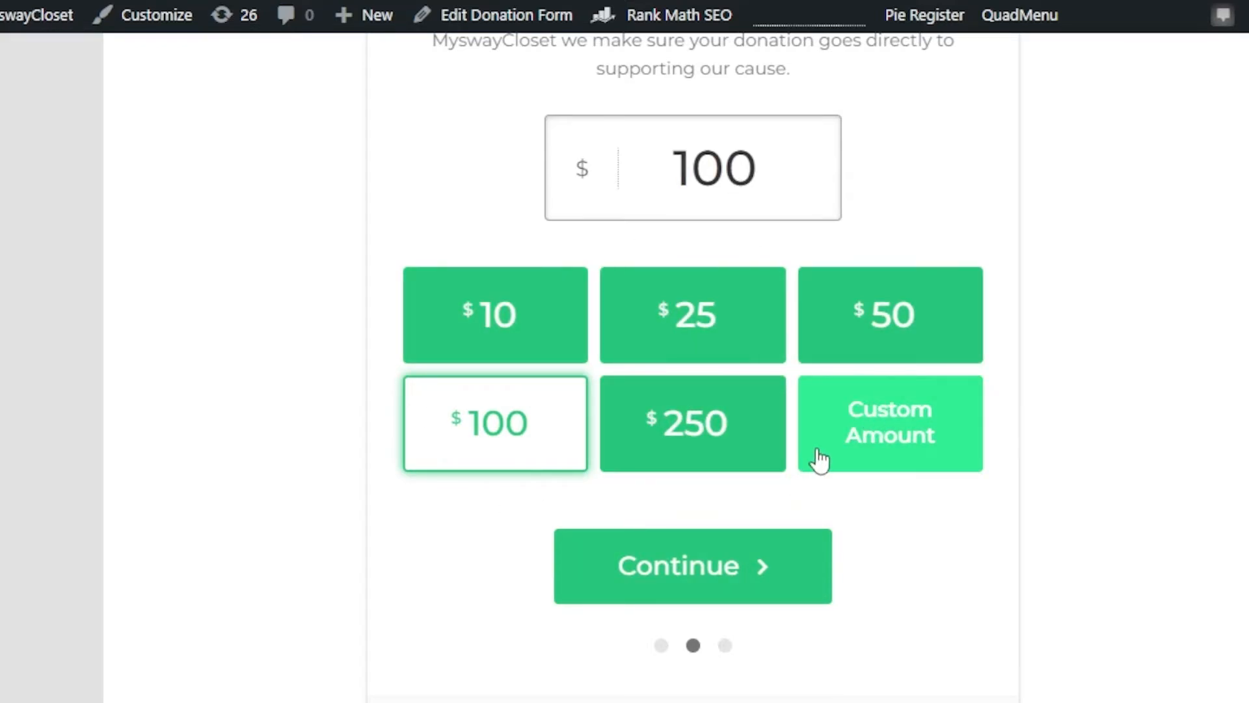
click(896, 436)
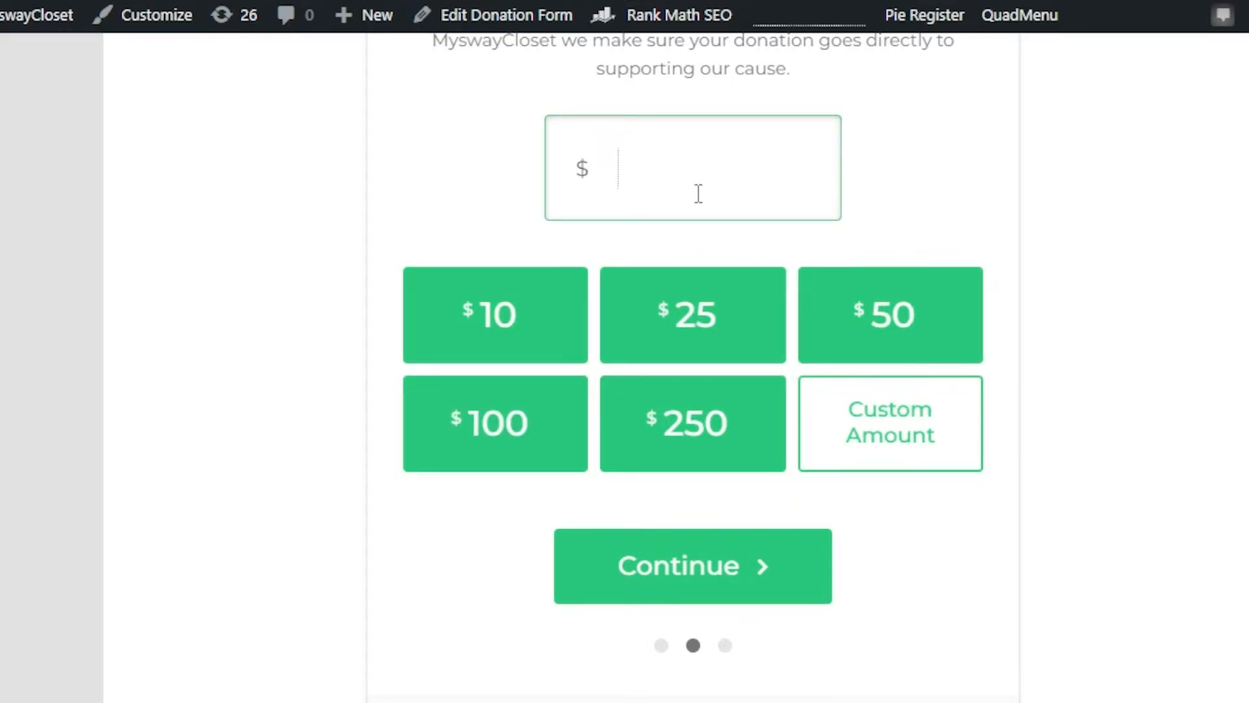
text(500)
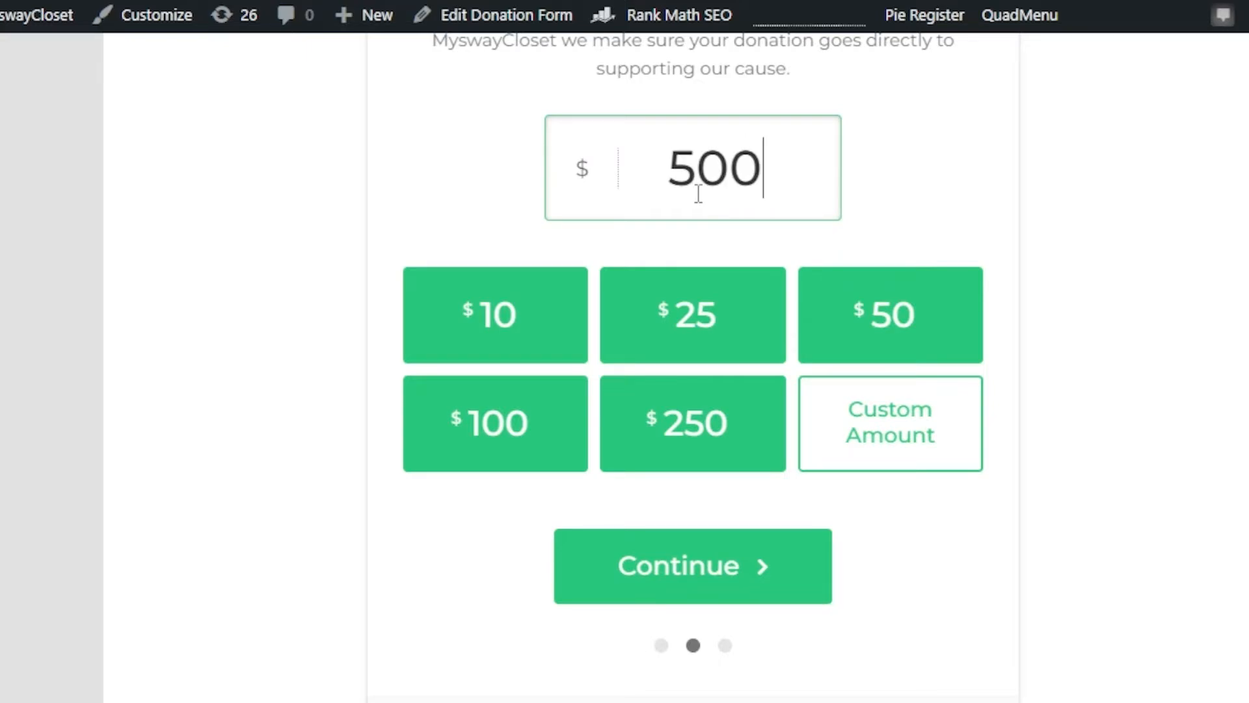
click(757, 564)
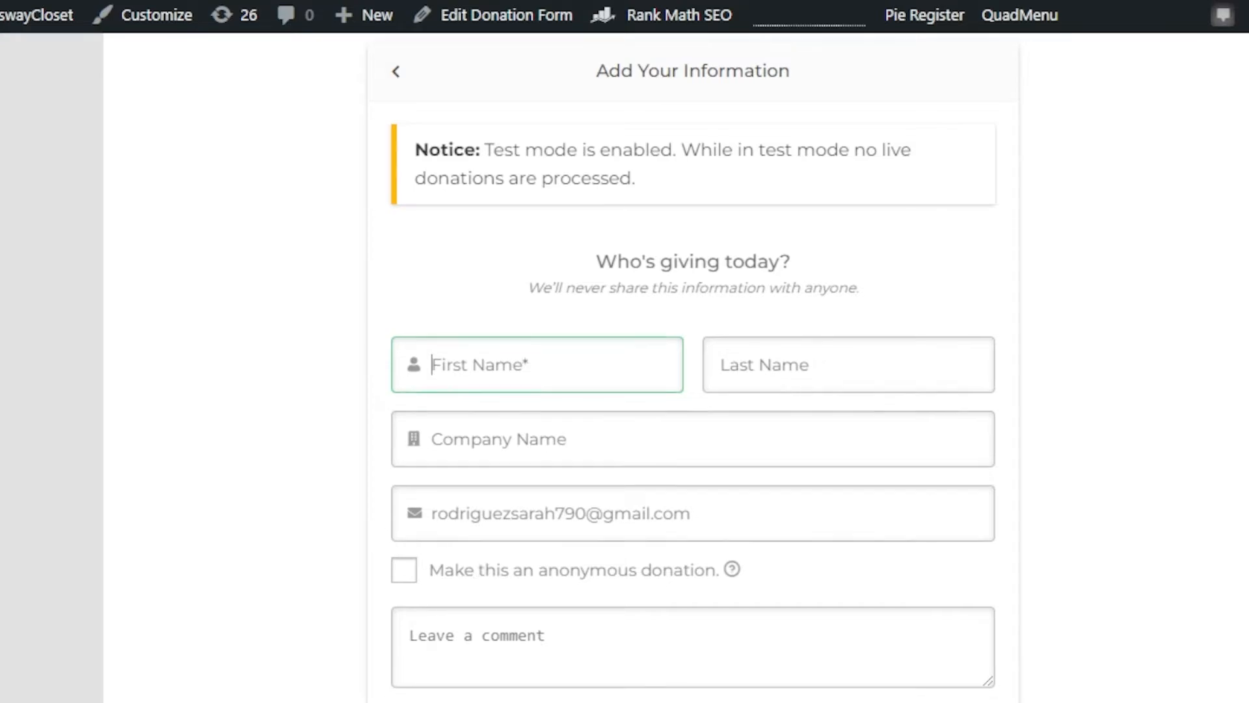
Step: Review the donor fields, terms agreement and donation summary, and try to submit the donation with the personal details left empty
scroll(794, 287, down, 5)
scroll(664, 404, down, 6)
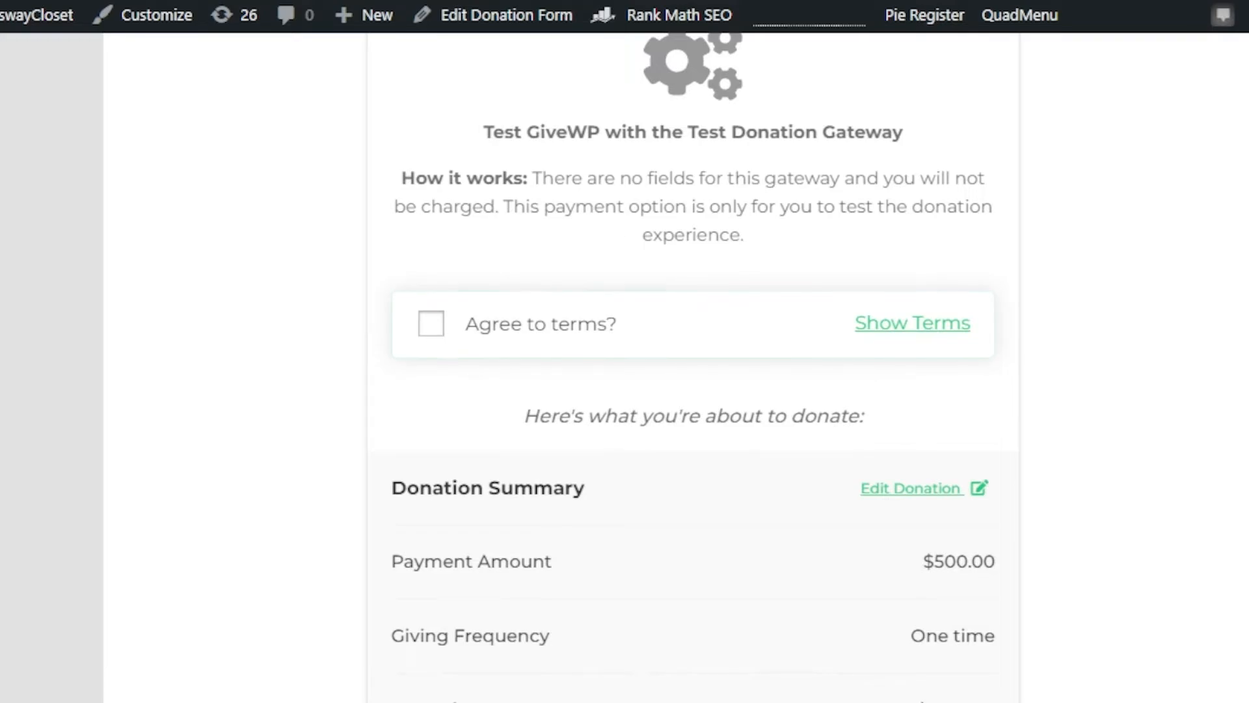
scroll(772, 239, down, 5)
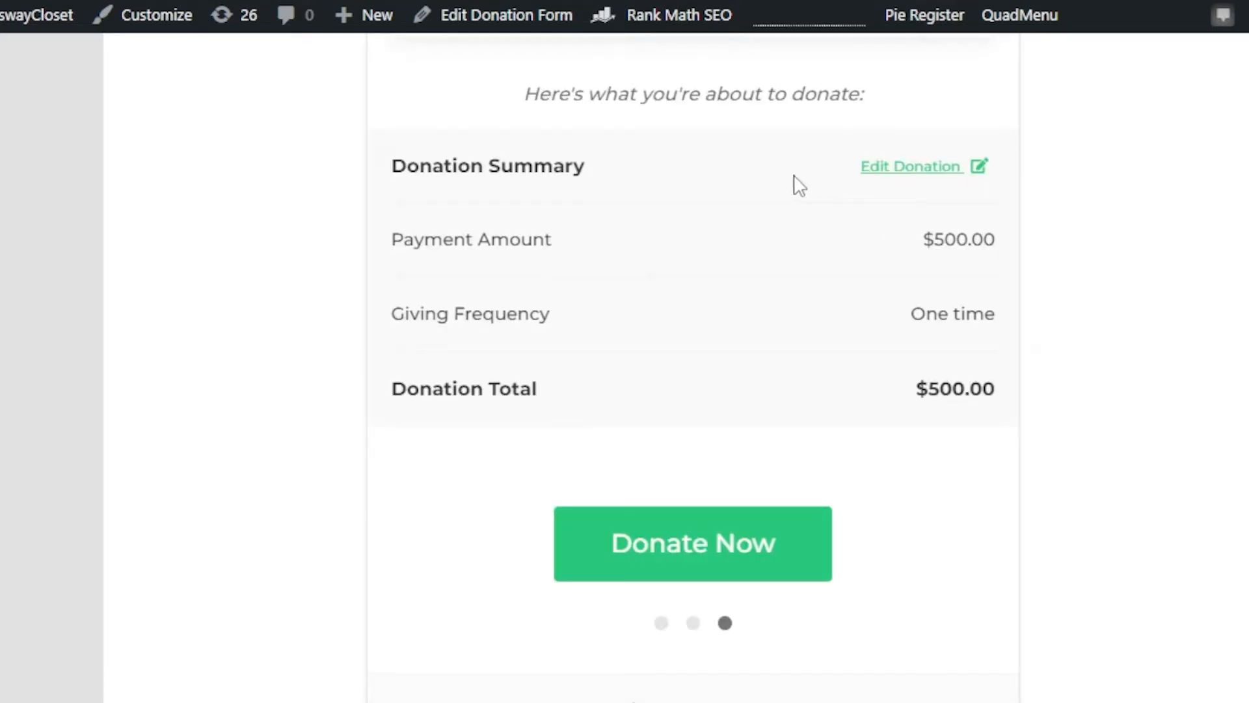
click(747, 544)
Step: Examine the donor information page again, from the name, company and comment fields to the test gateway and donation summary
scroll(693, 368, up, 4)
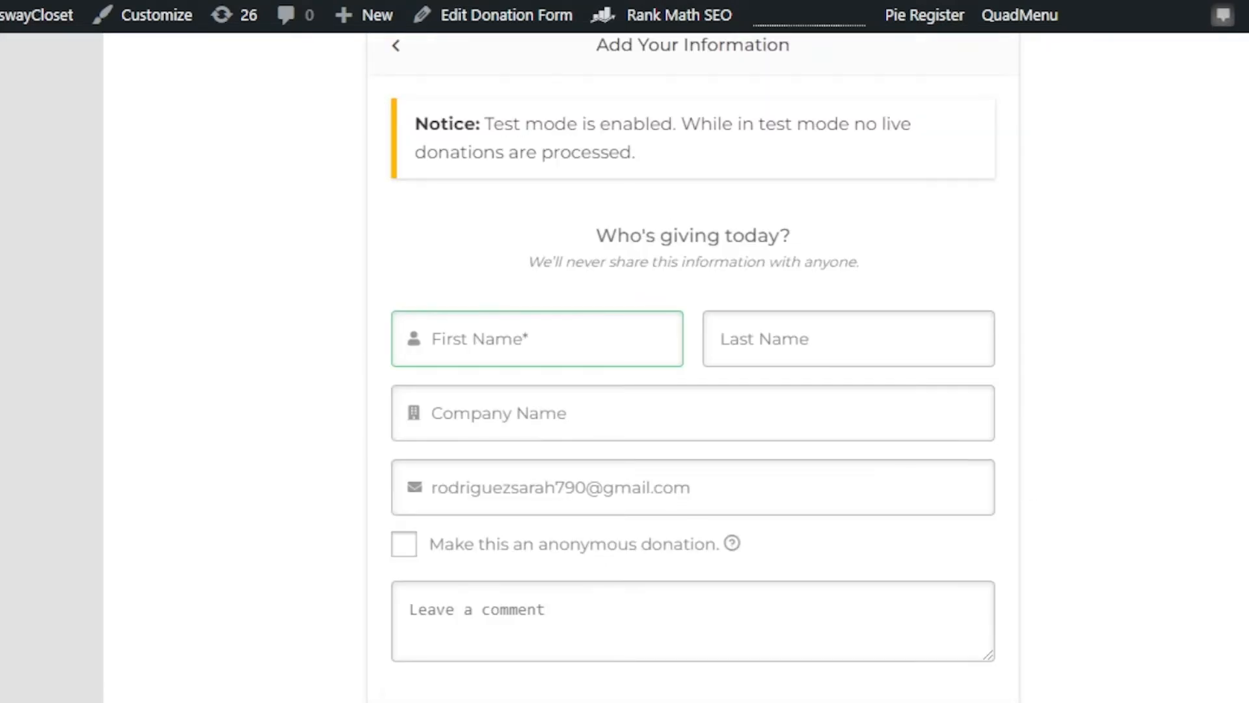
scroll(693, 368, down, 5)
scroll(693, 367, up, 11)
scroll(259, 535, down, 12)
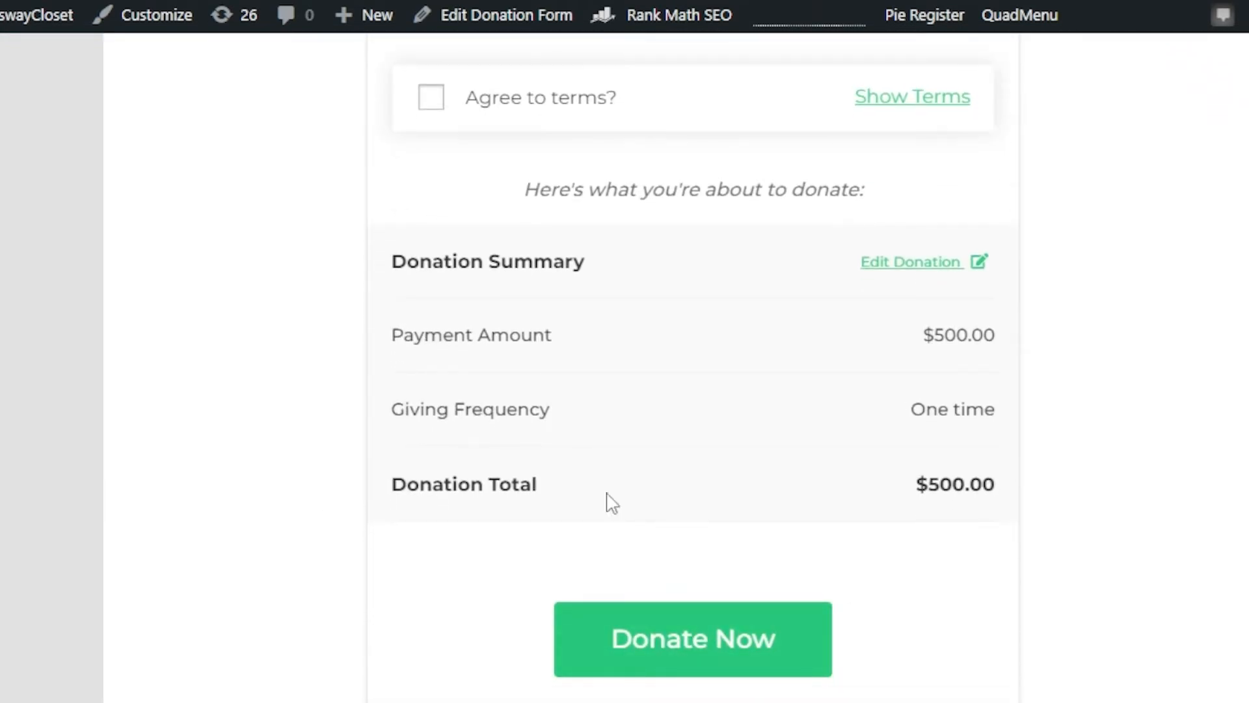
scroll(693, 368, up, 12)
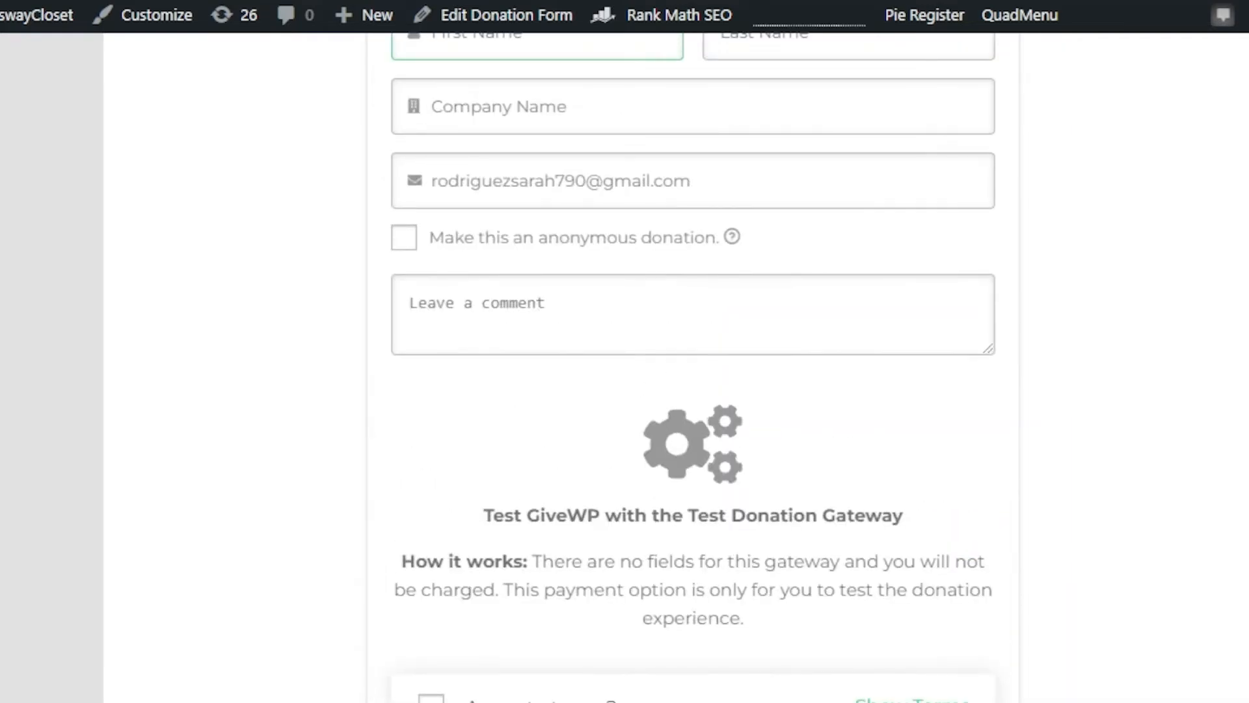
scroll(693, 367, down, 12)
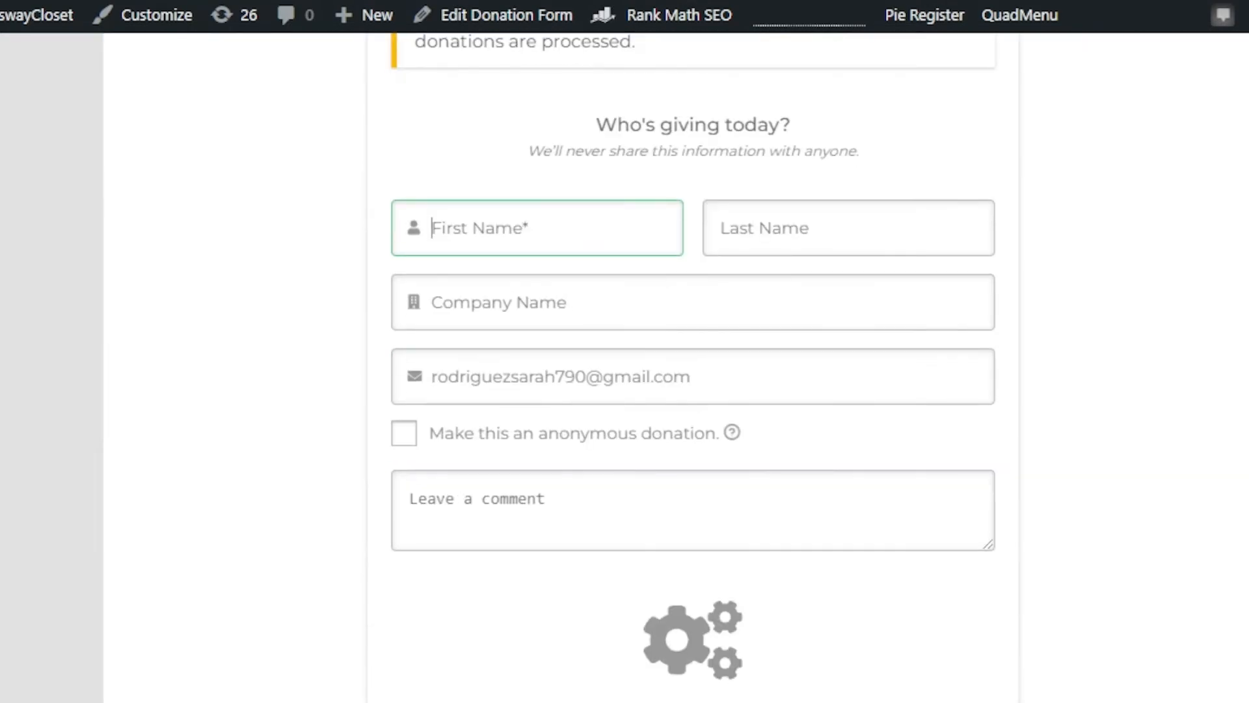
scroll(693, 368, up, 12)
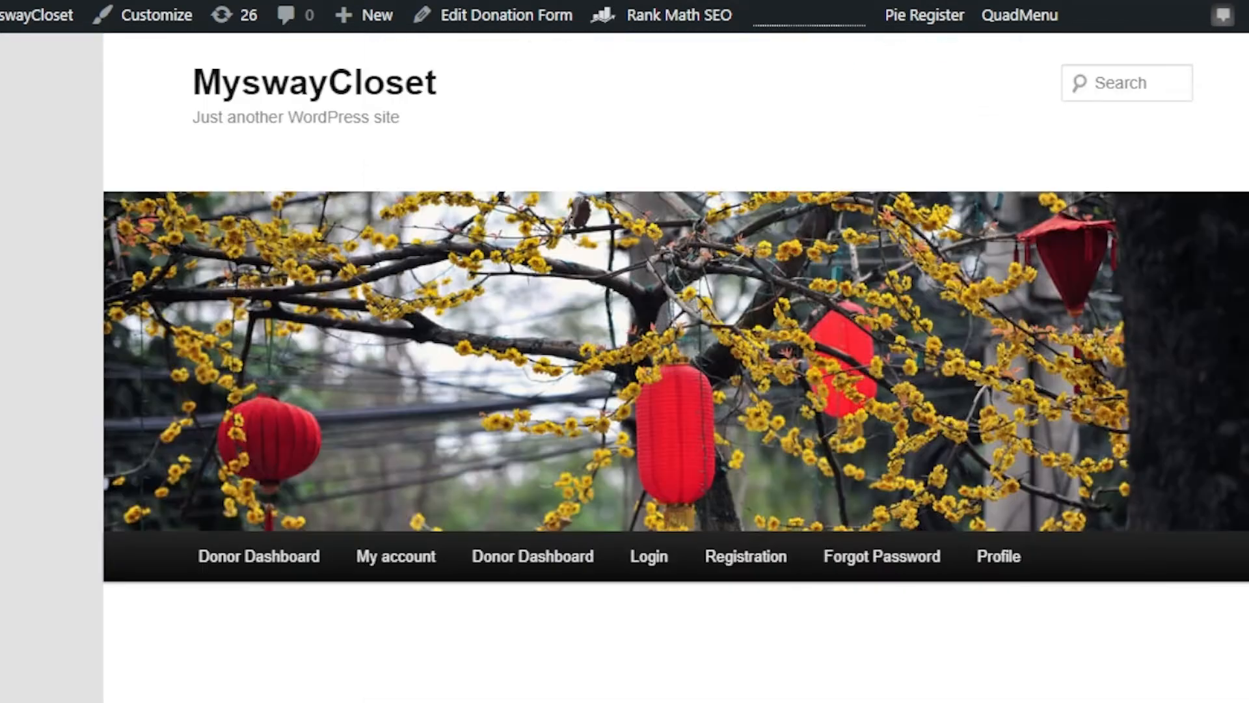
scroll(693, 367, down, 12)
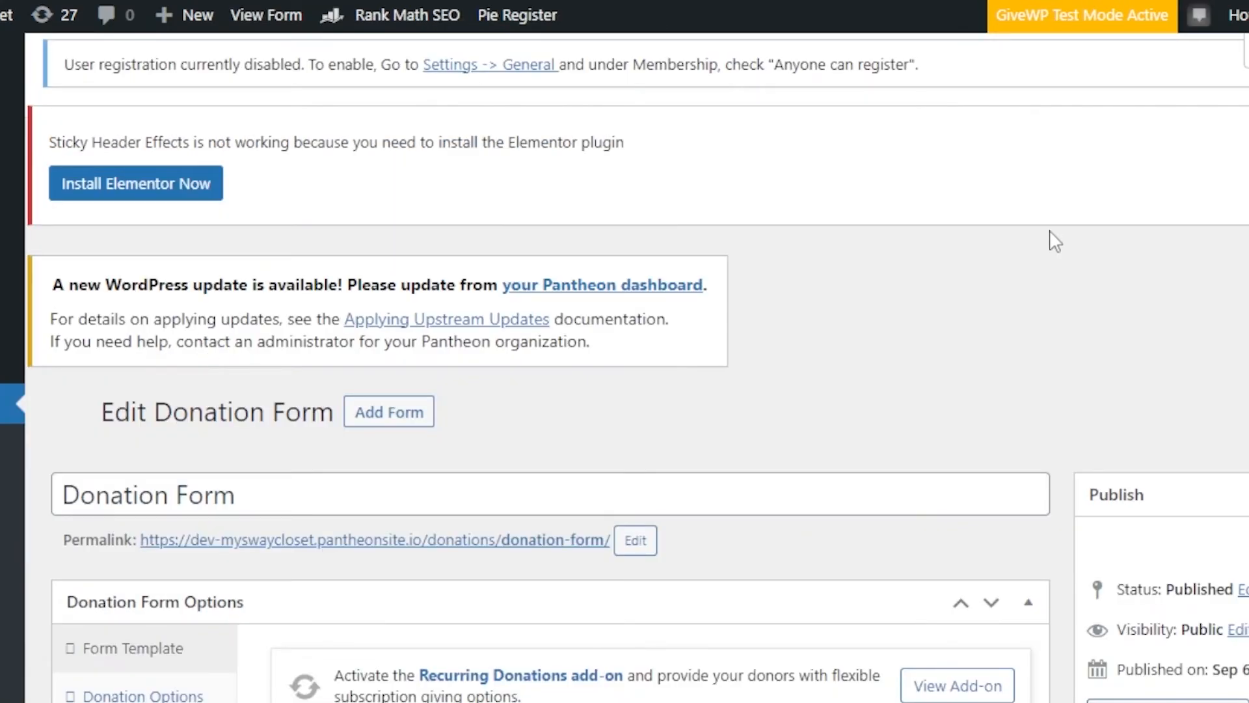
Step: Look over the Donation Form's template settings in its editor and view its public page again from the forms list
scroll(651, 364, down, 15)
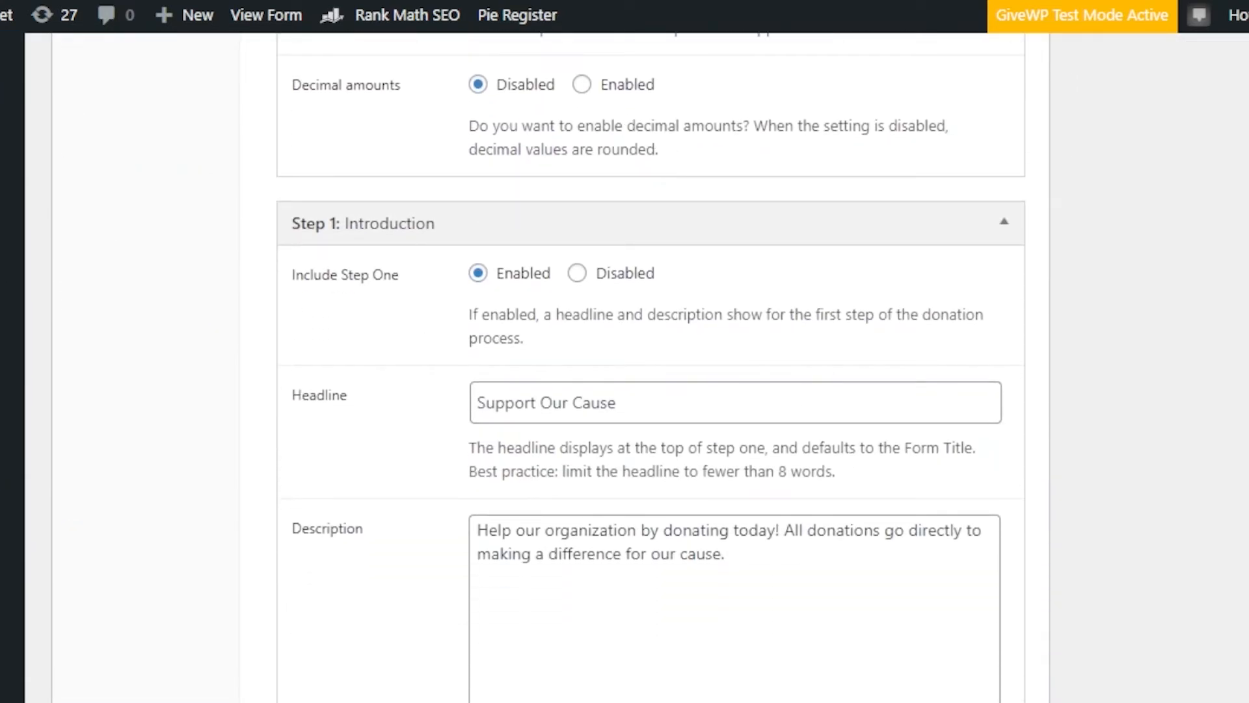
scroll(650, 364, up, 15)
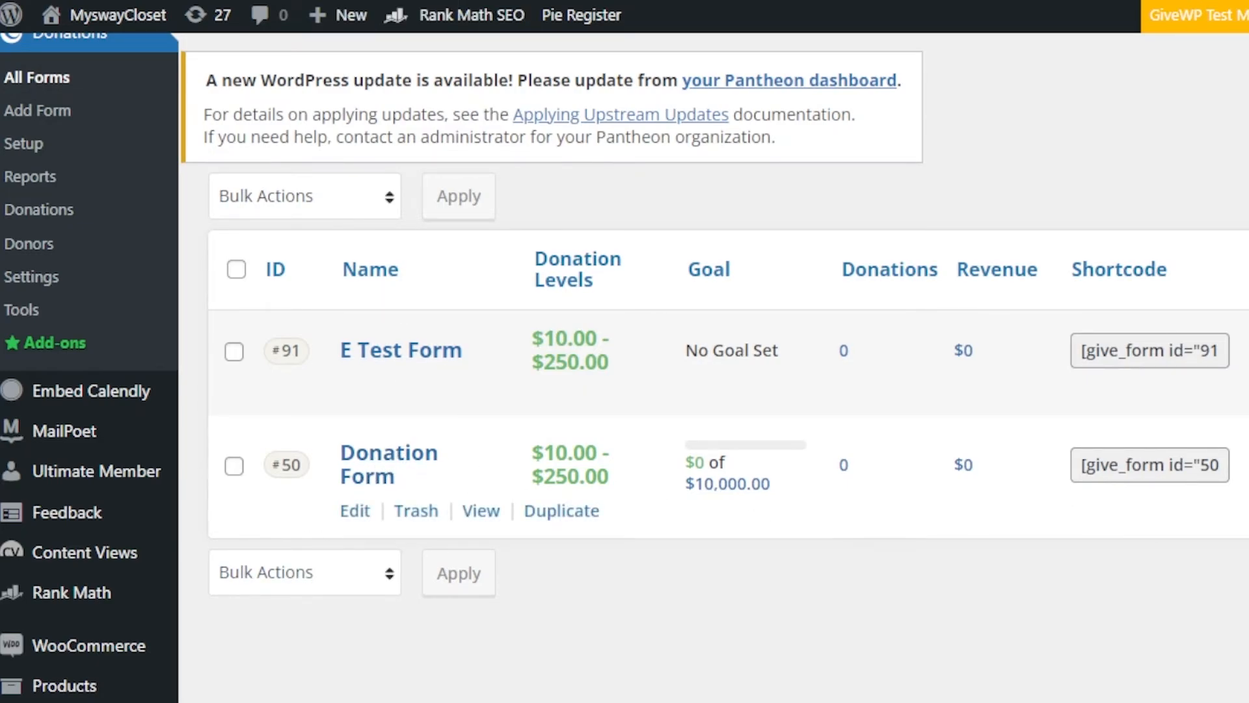
click(481, 511)
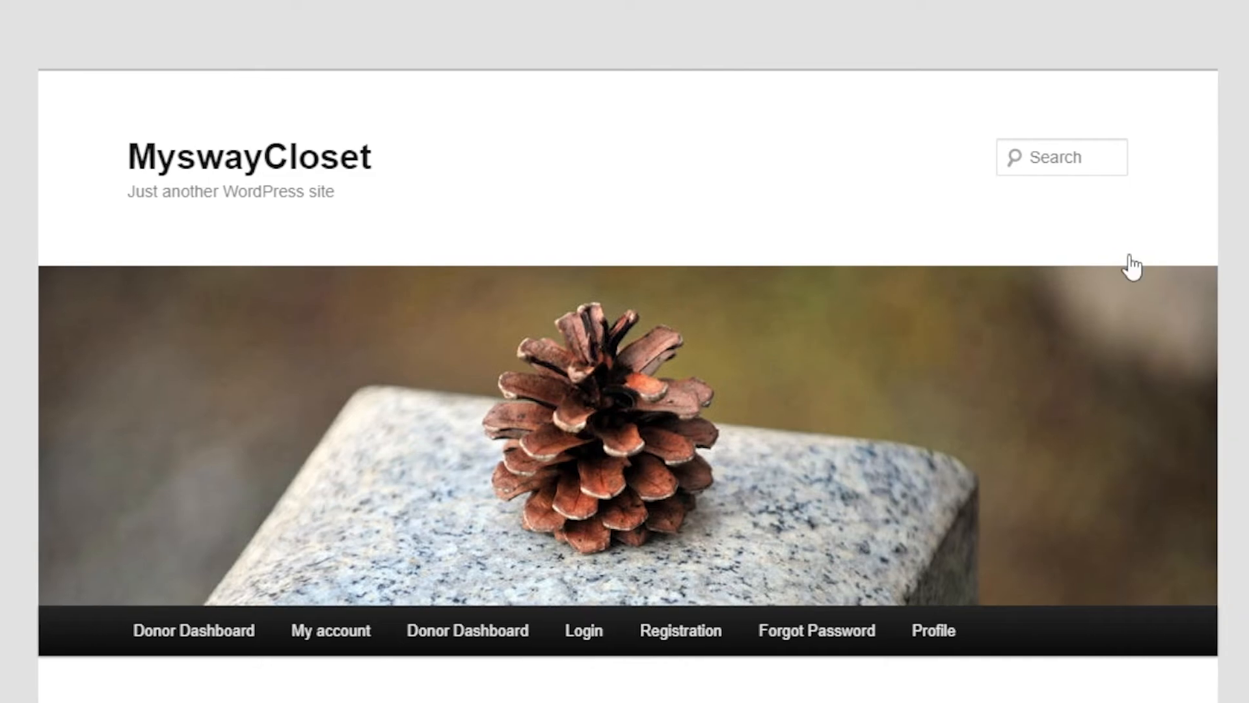